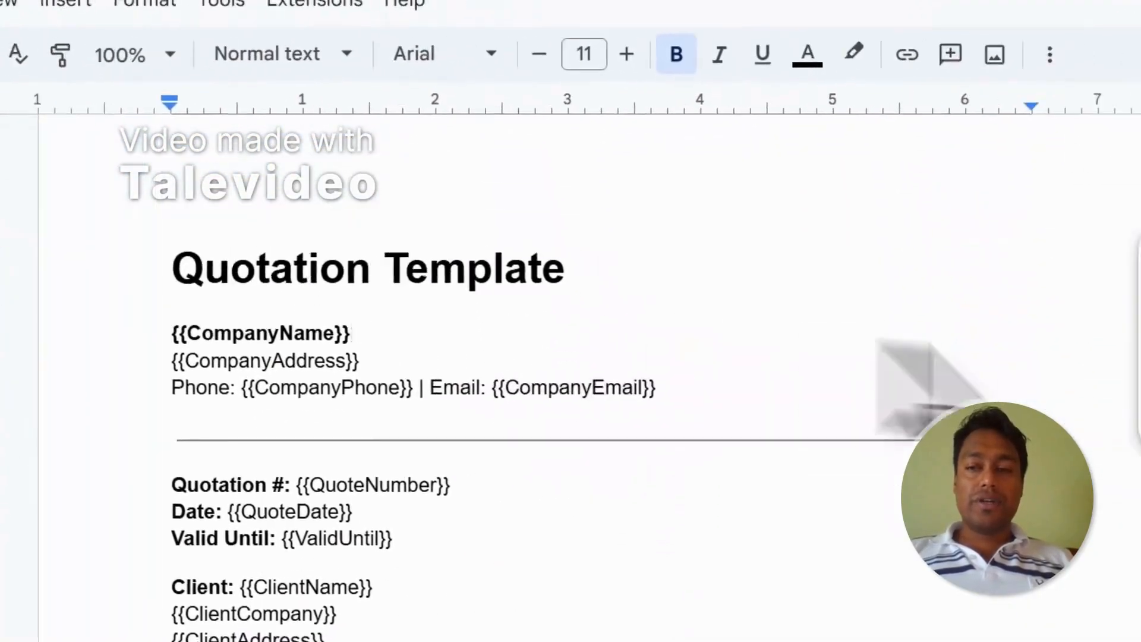
Review the placeholders in the Quotation Template document against the columns and records of the Quotation PDF Generator database in Notion.
drag(880, 195, 866, 228)
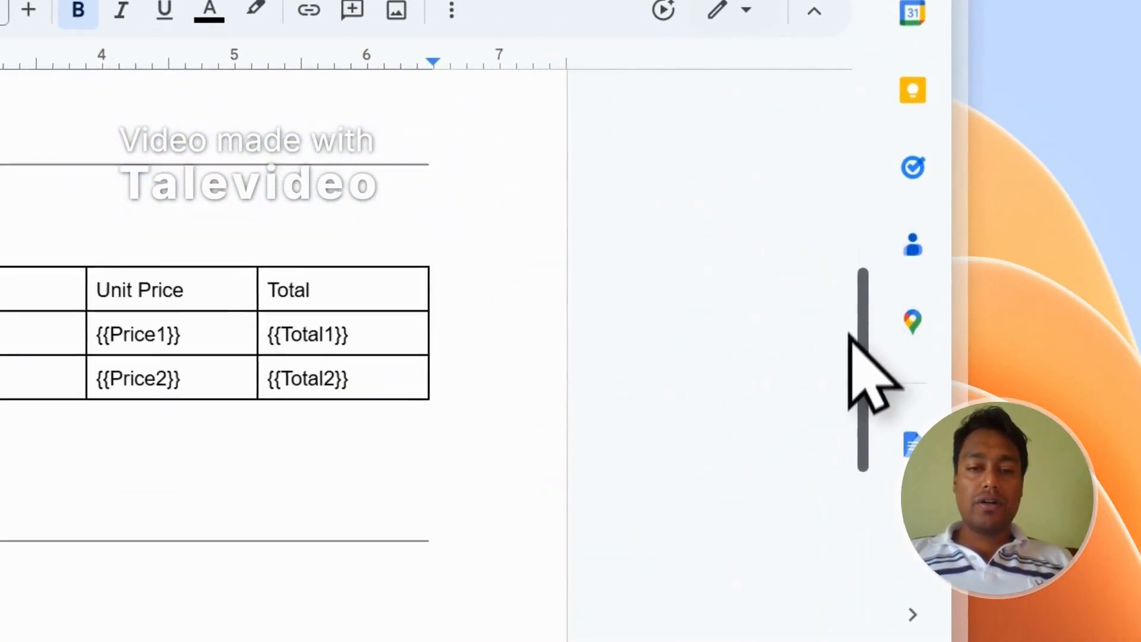
drag(817, 510, 763, 178)
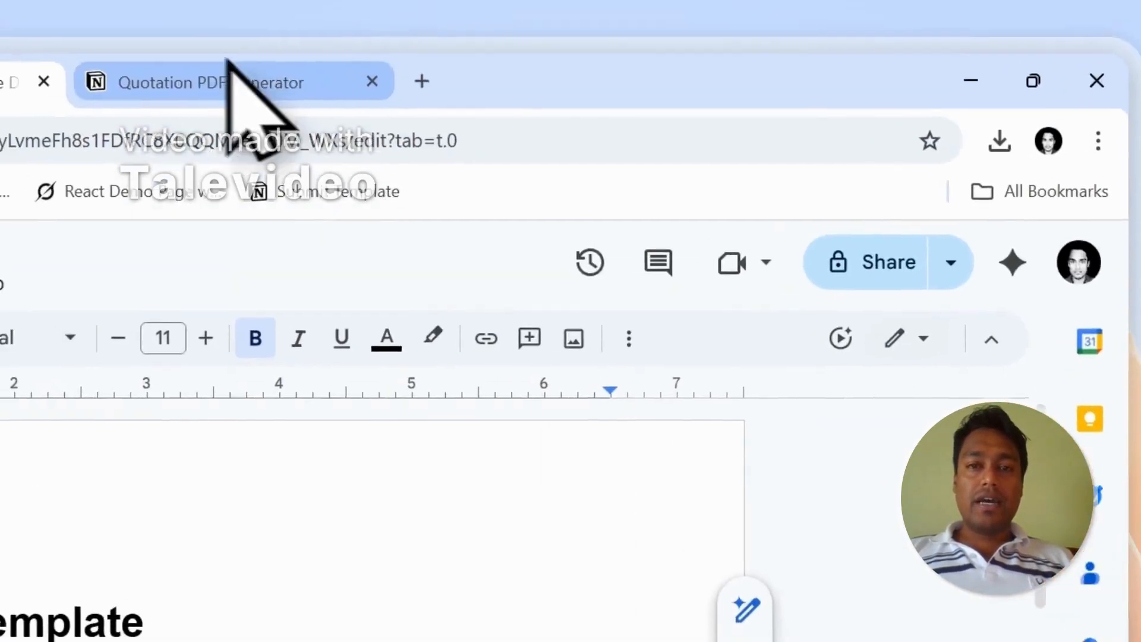
click(236, 63)
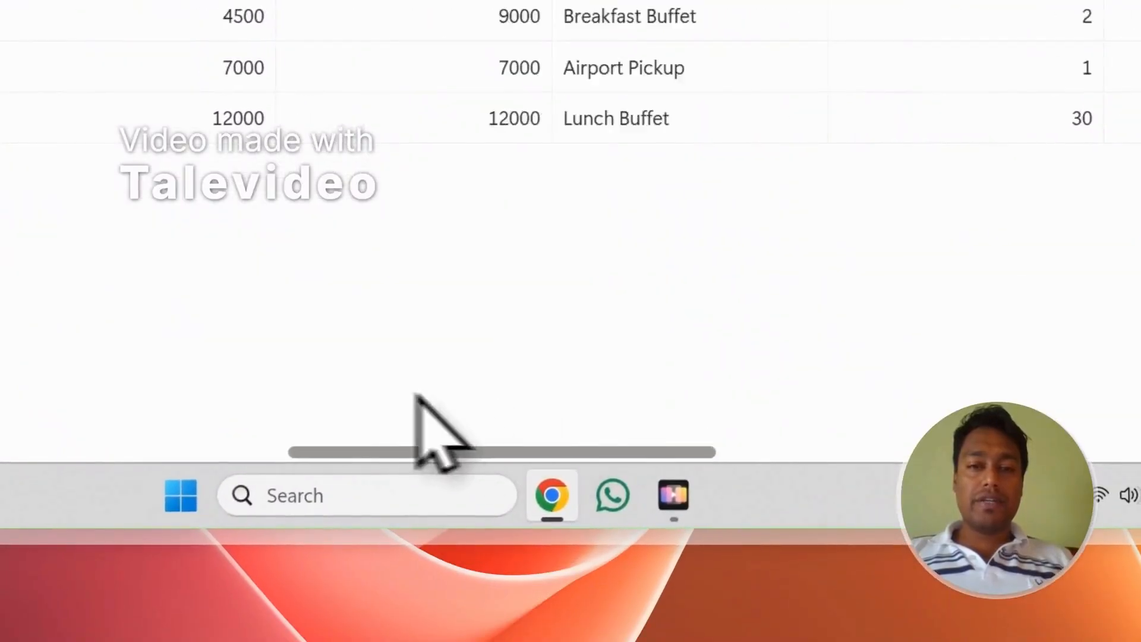
drag(416, 395, 225, 437)
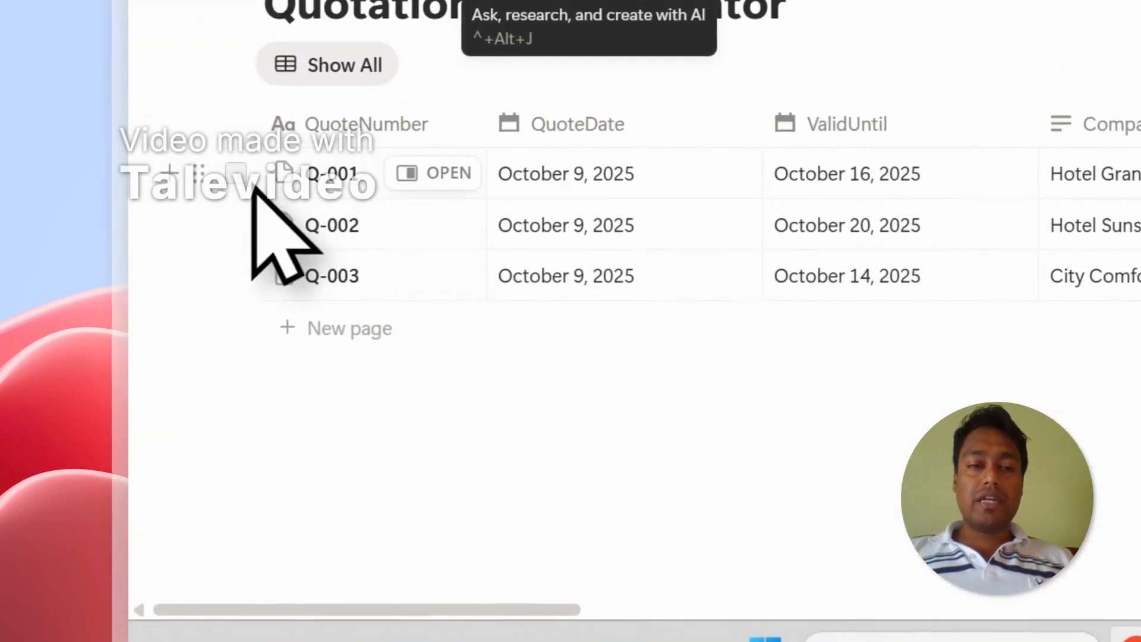
click(237, 172)
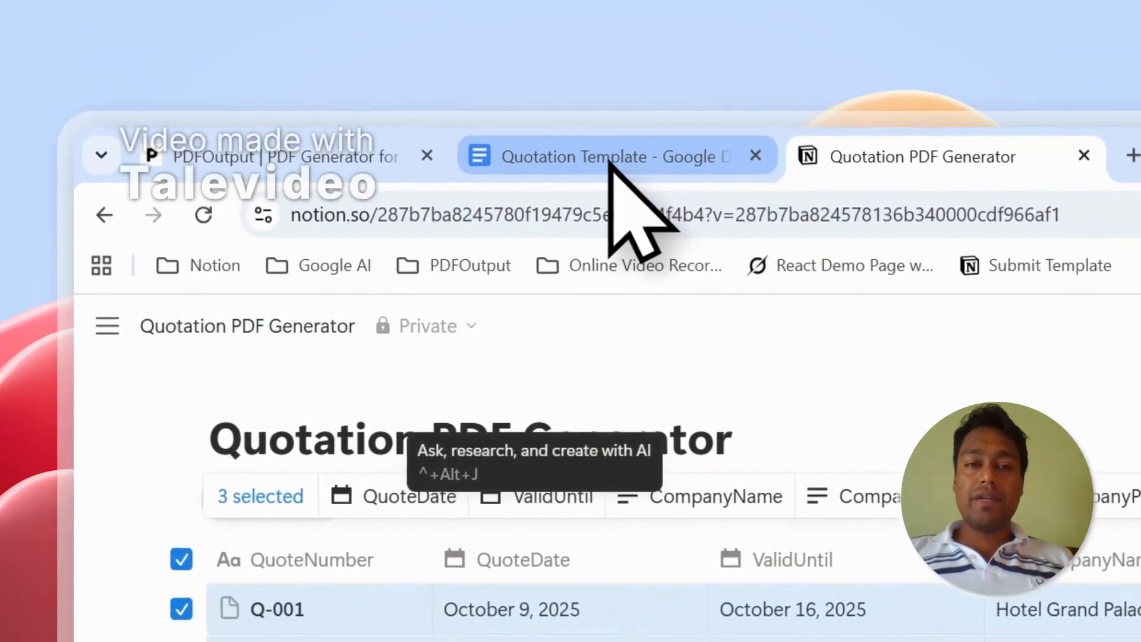
click(610, 160)
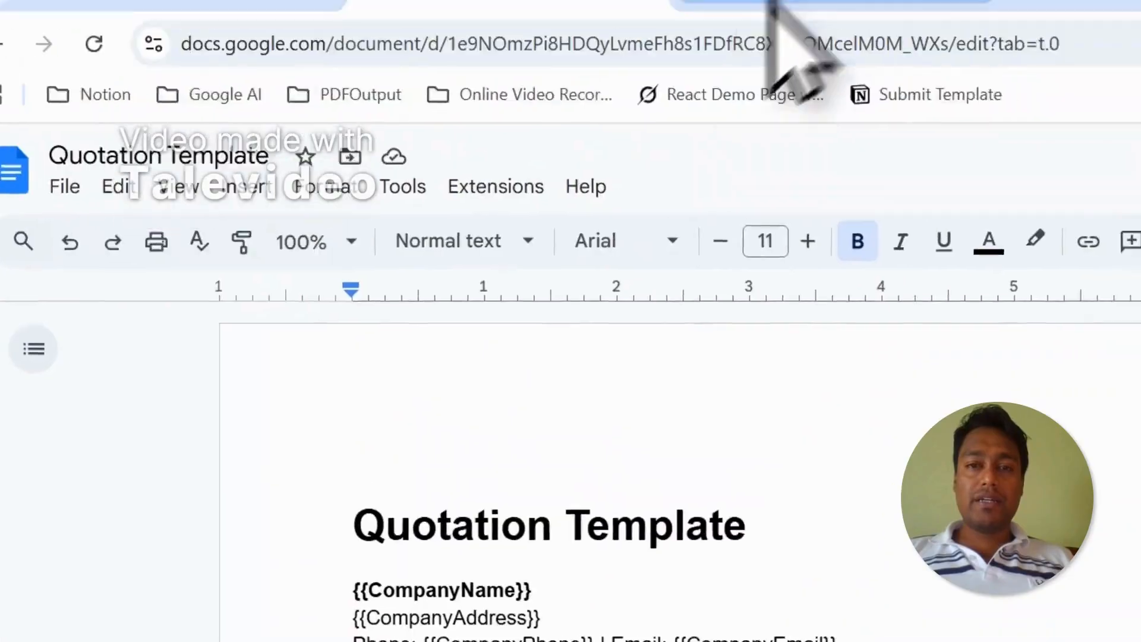
click(756, 123)
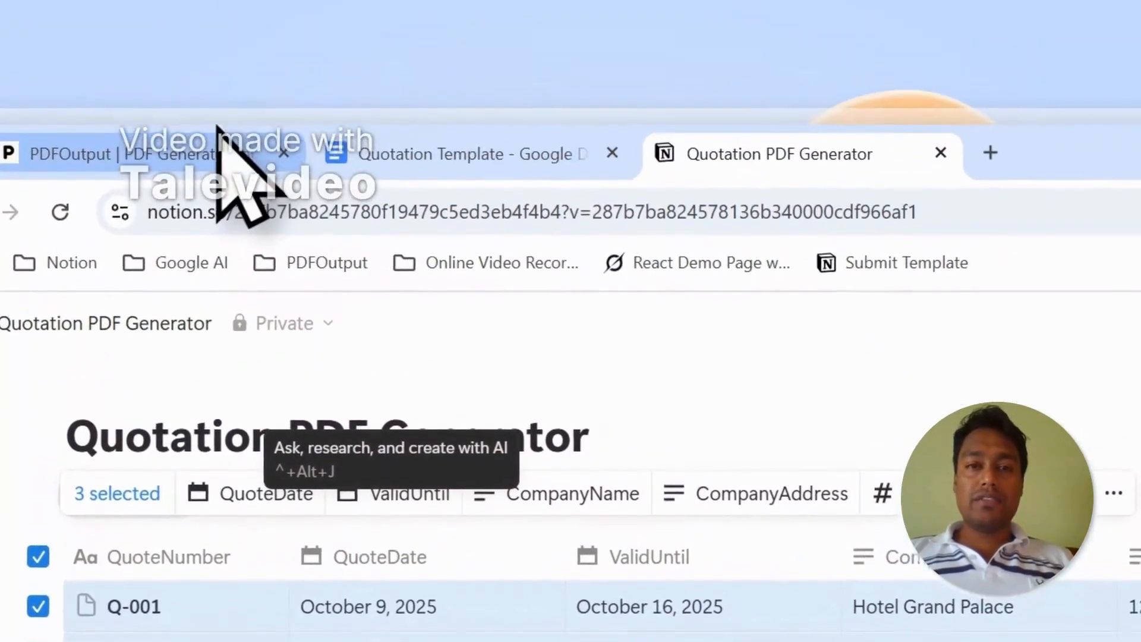
Switch to PDFOutput and start connecting a Notion database to it.
click(221, 122)
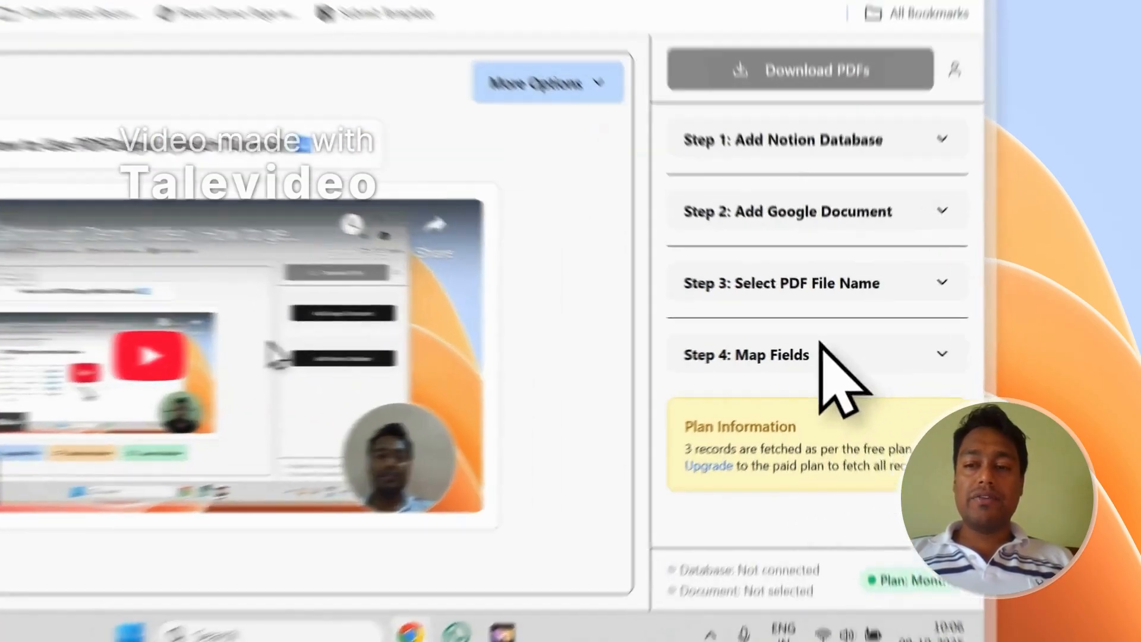
click(913, 362)
click(908, 366)
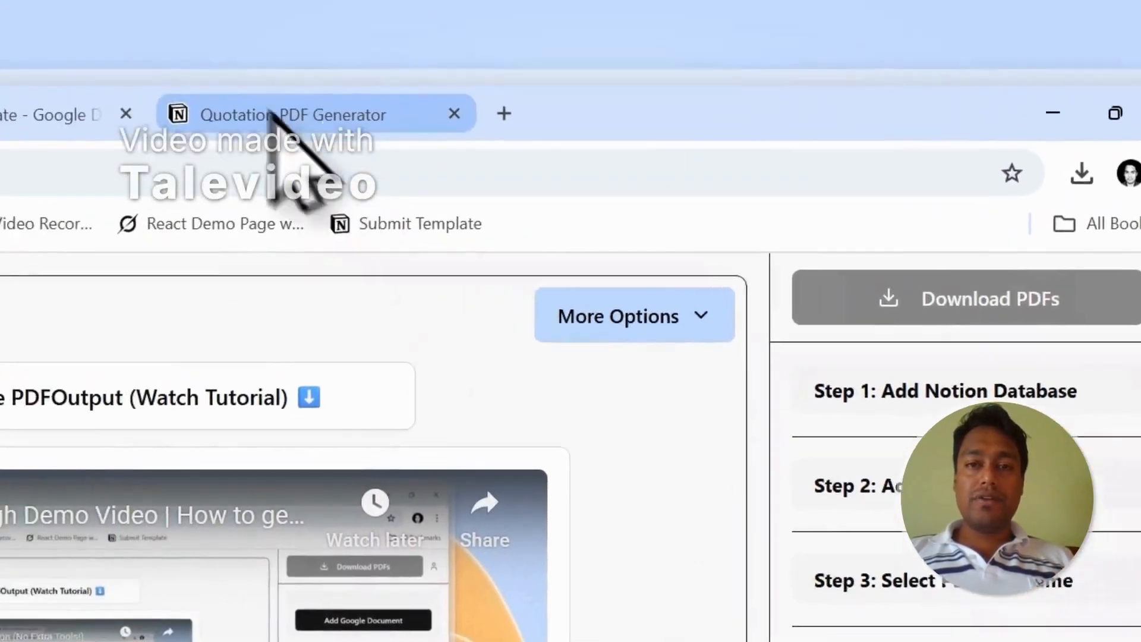
click(12, 36)
click(533, 387)
drag(505, 627, 599, 331)
Copy the title of the Quotation PDF Generator database in Notion.
click(356, 51)
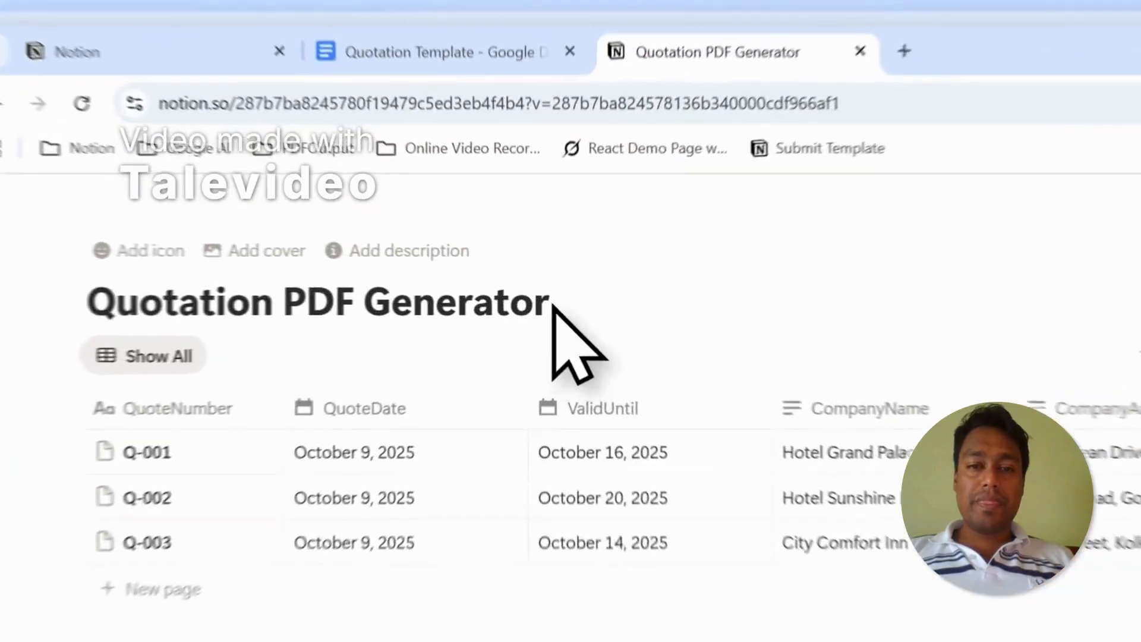
drag(457, 228, 202, 225)
key(ctrl+c)
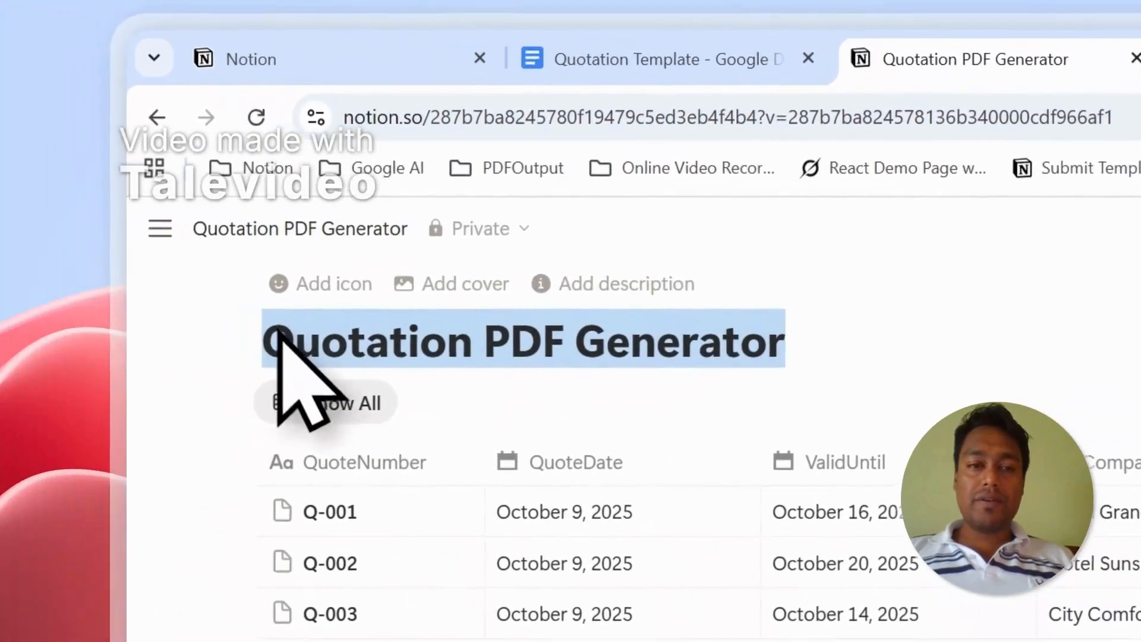
right_click(270, 343)
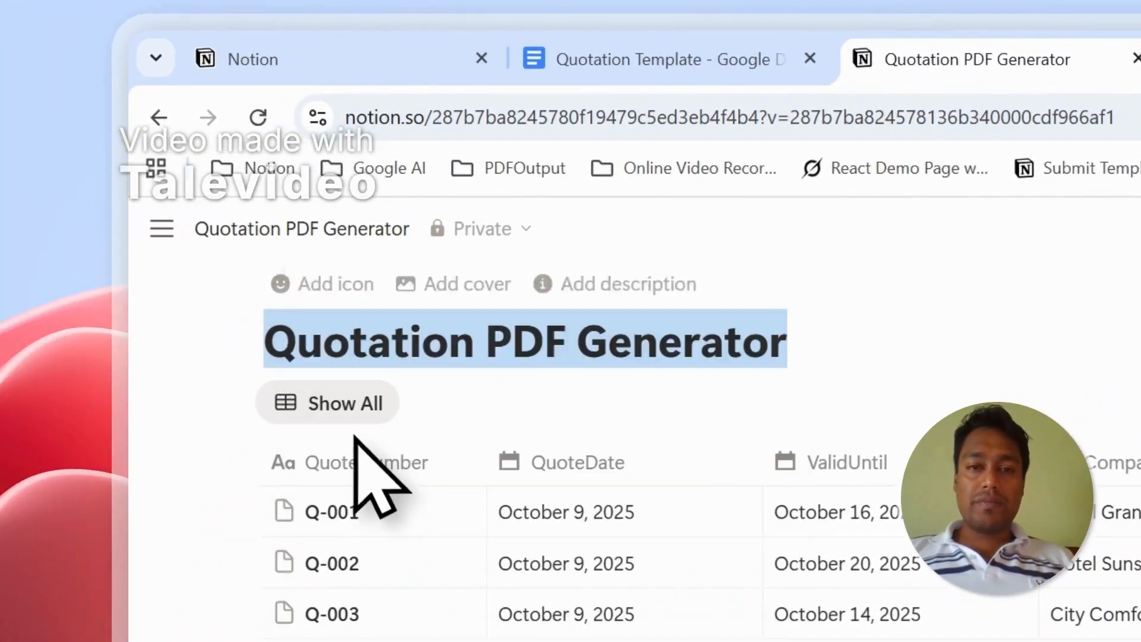
click(351, 429)
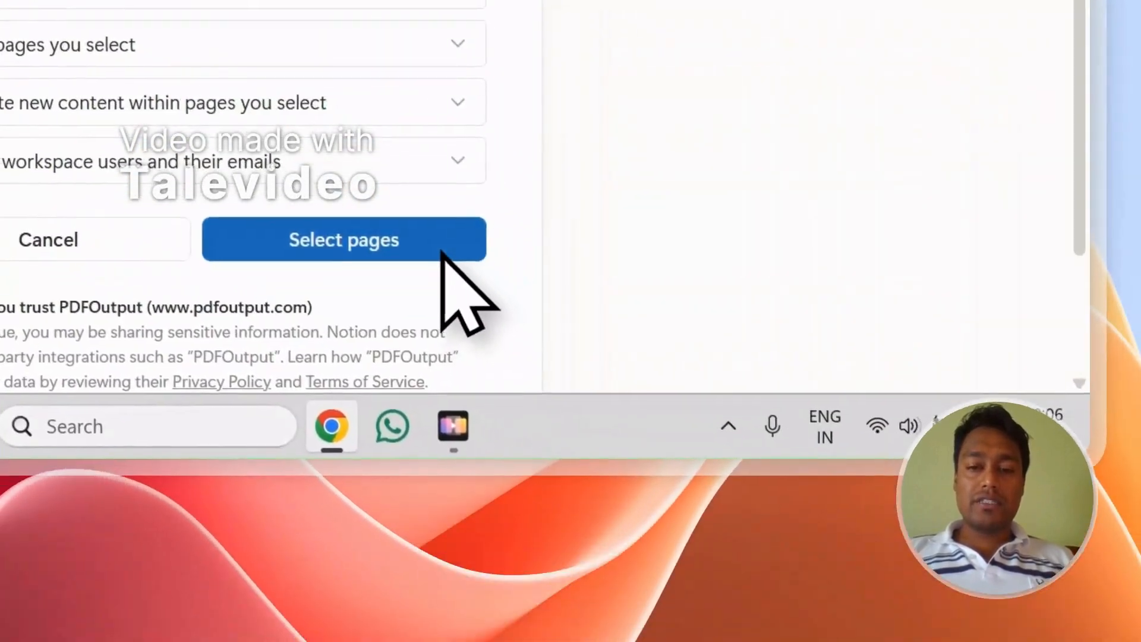
Find the Quotation PDF Generator database with the copied title and grant PDFOutput access to it.
click(438, 250)
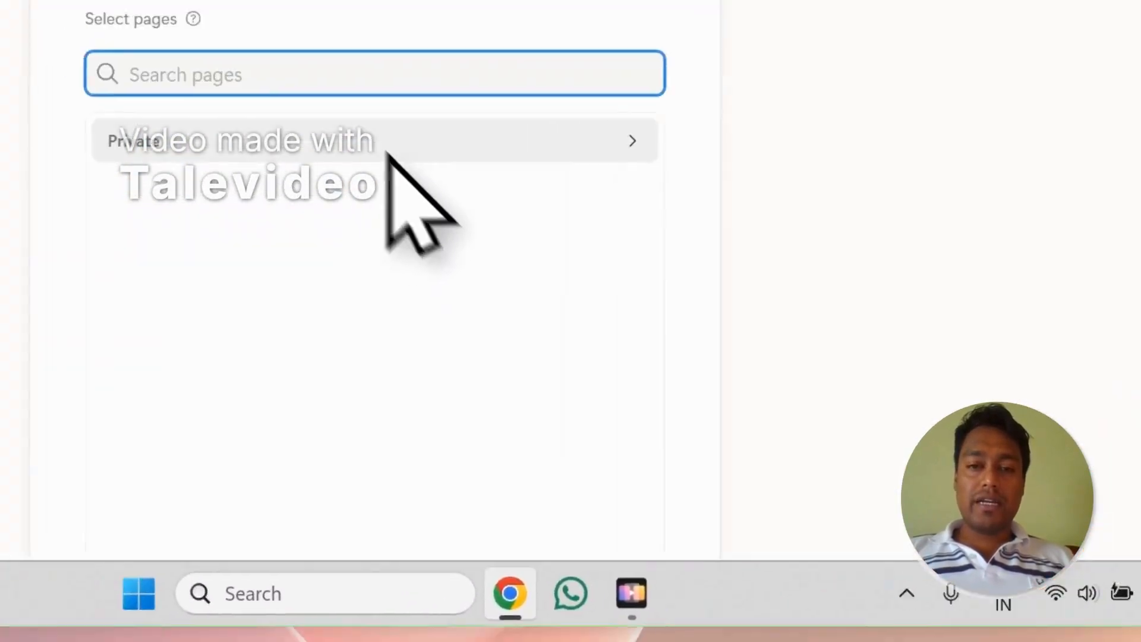
key(ctrl+v)
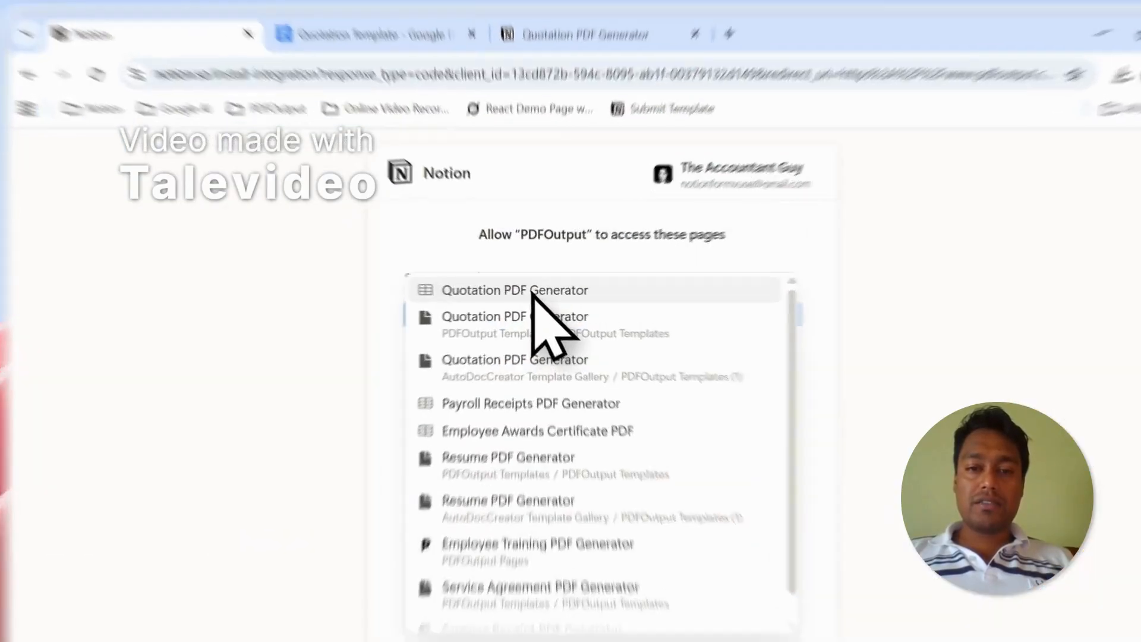
click(515, 277)
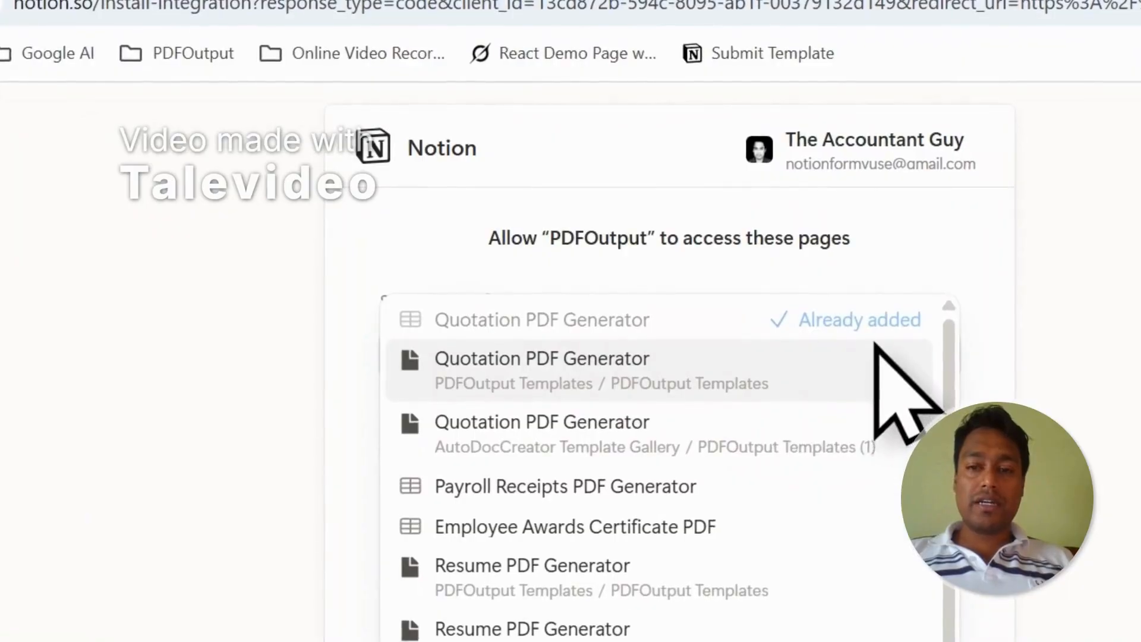
click(1124, 348)
drag(1004, 339, 1005, 474)
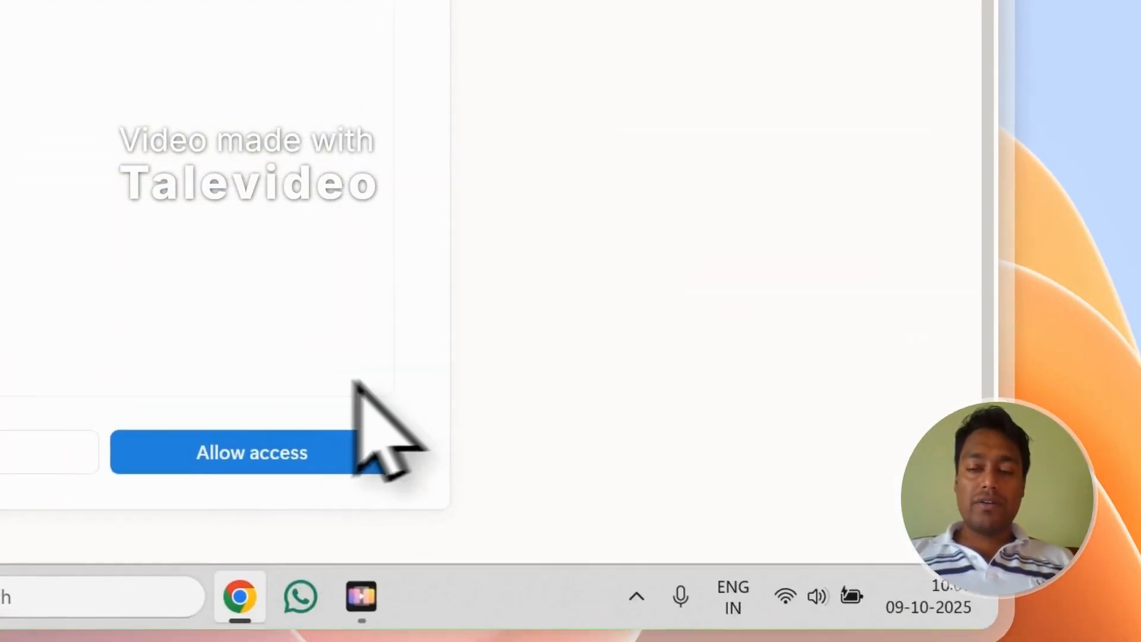
click(281, 468)
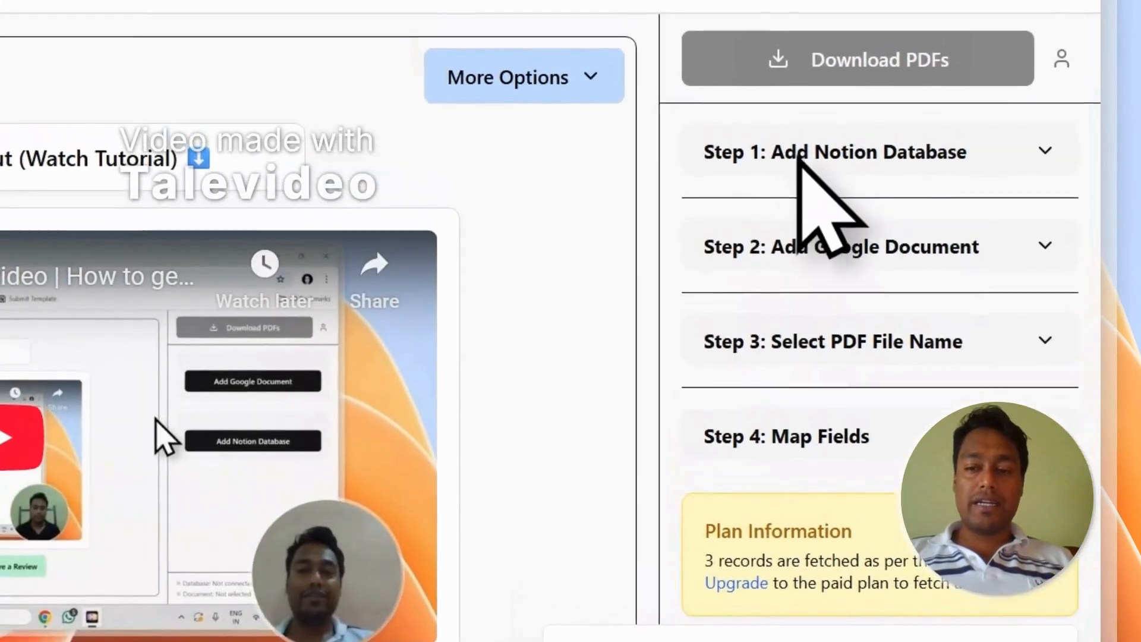
Choose Quotation PDF Generator as the Notion database in Step 1, and collapse that section.
click(799, 159)
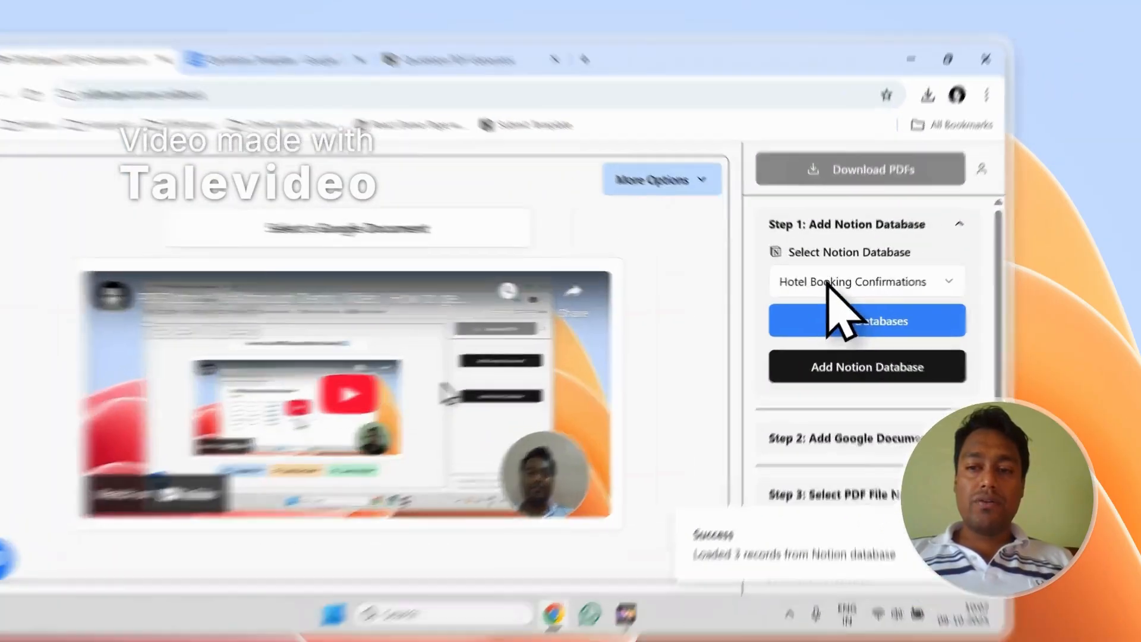
click(865, 275)
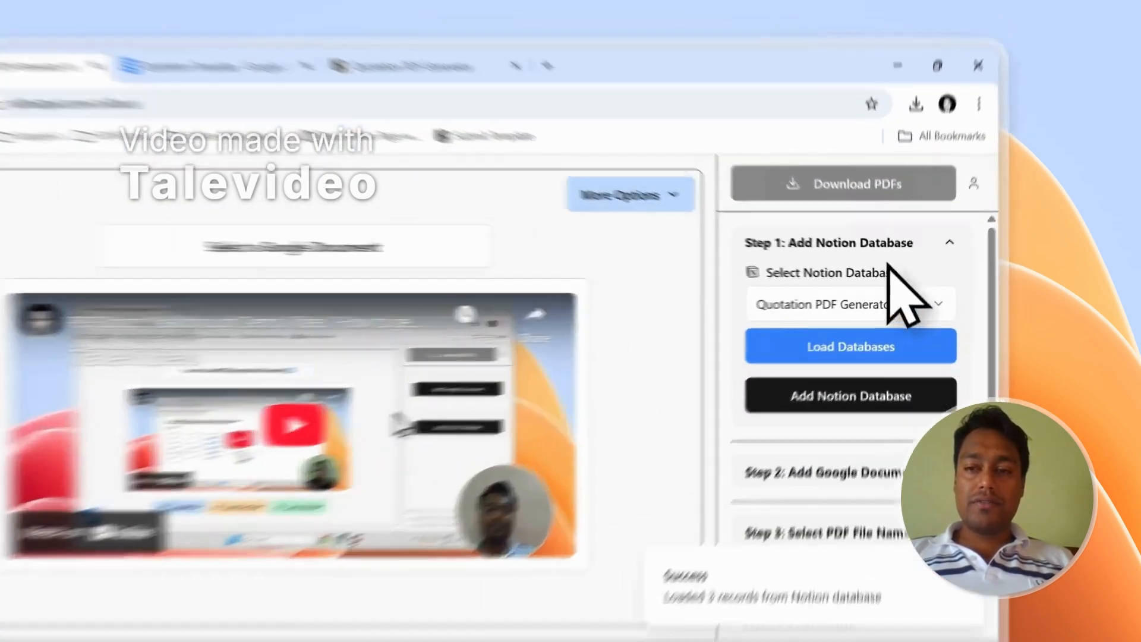
click(932, 227)
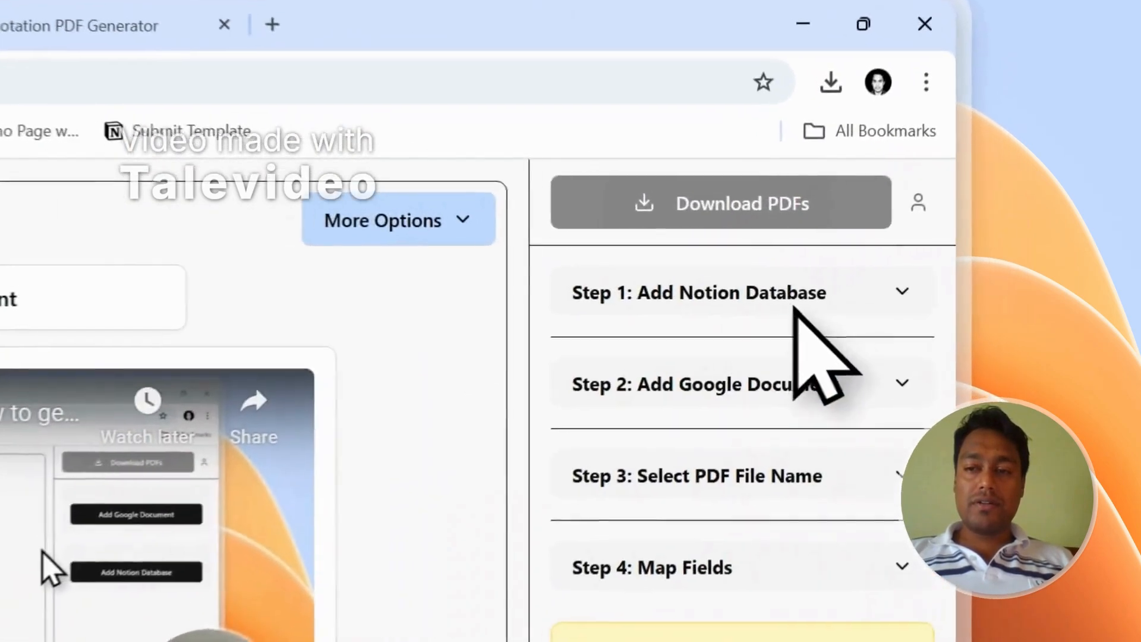
Expand the sections for adding the Google document, selecting the PDF file name and mapping fields.
click(975, 282)
click(802, 598)
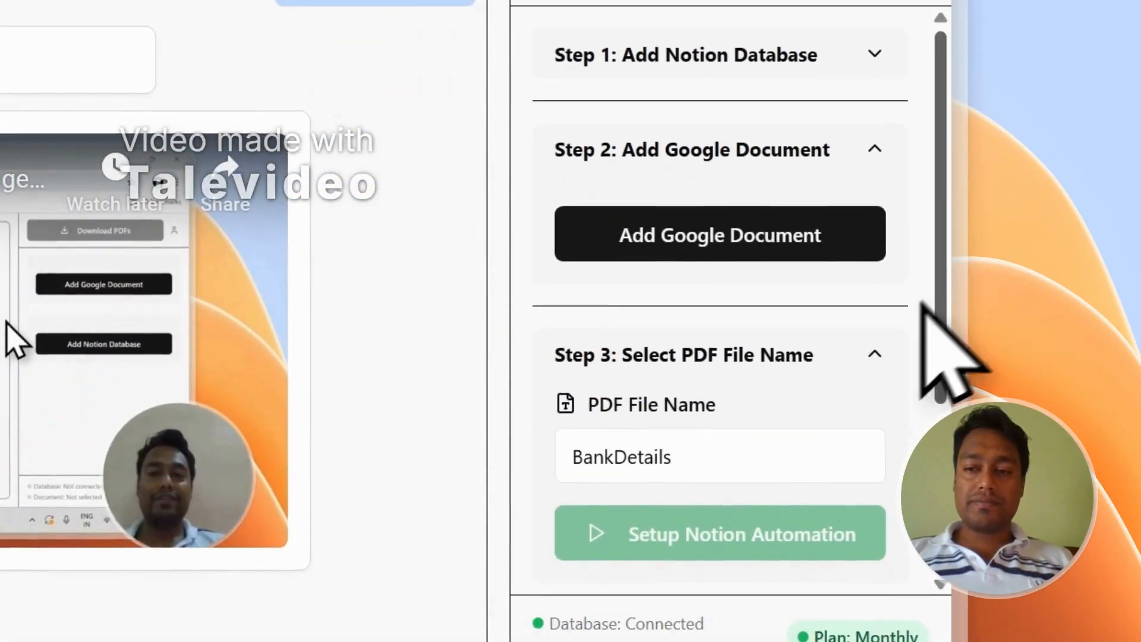
scroll(921, 357, down, 3)
click(764, 397)
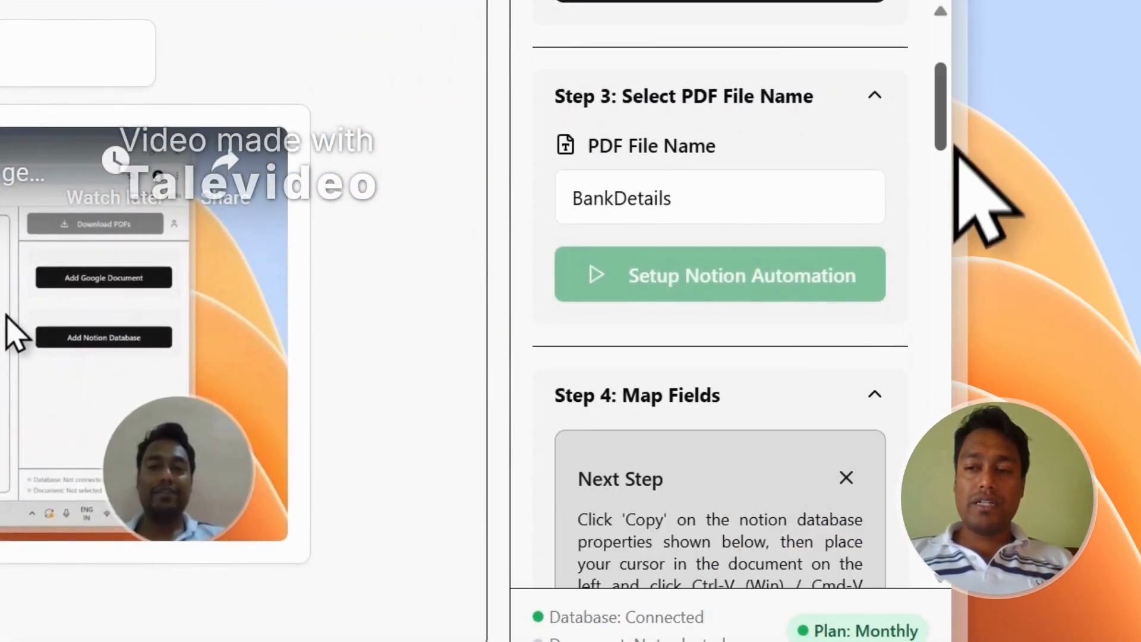
Check the QuoteNumber column in the Notion database and set the PDF file name to QuoteNumber.
scroll(956, 159, up, 3)
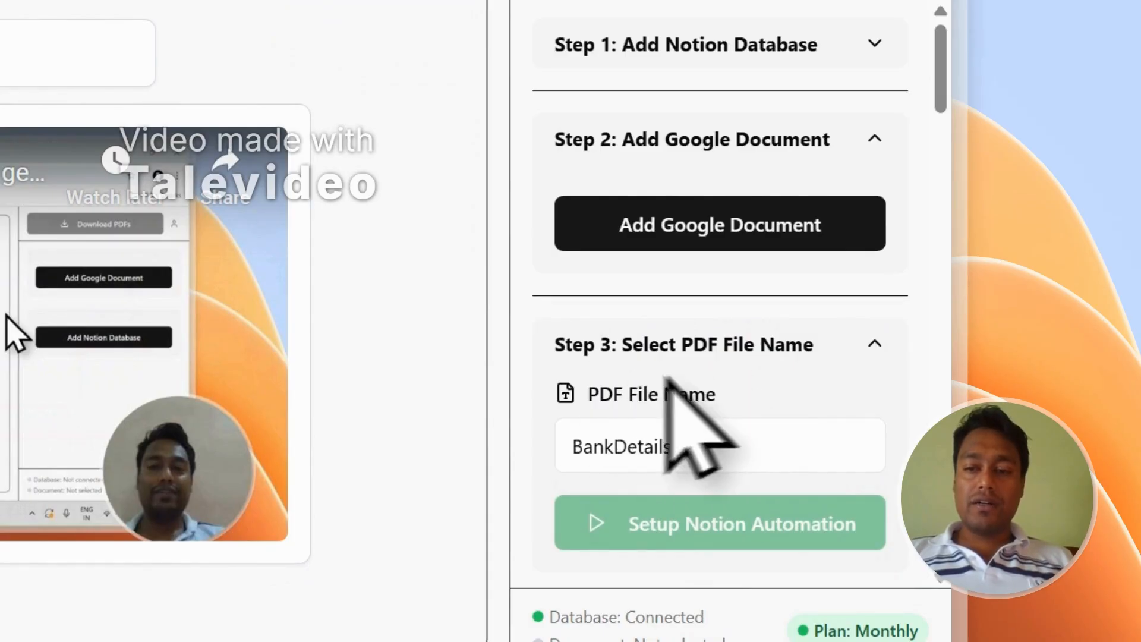
drag(955, 105, 947, 142)
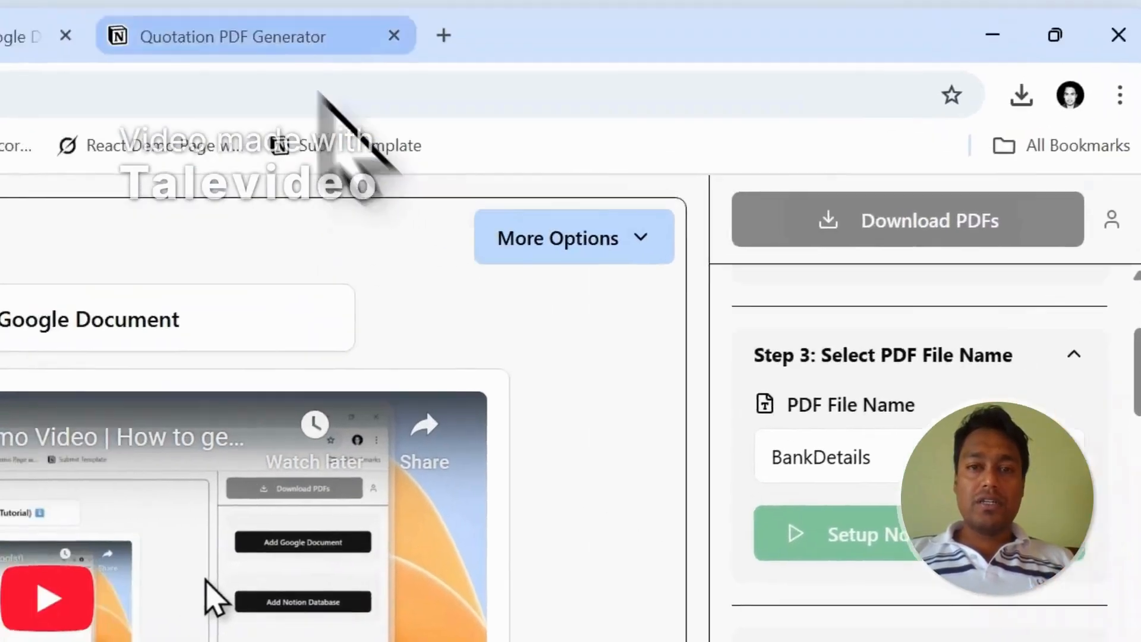
click(291, 36)
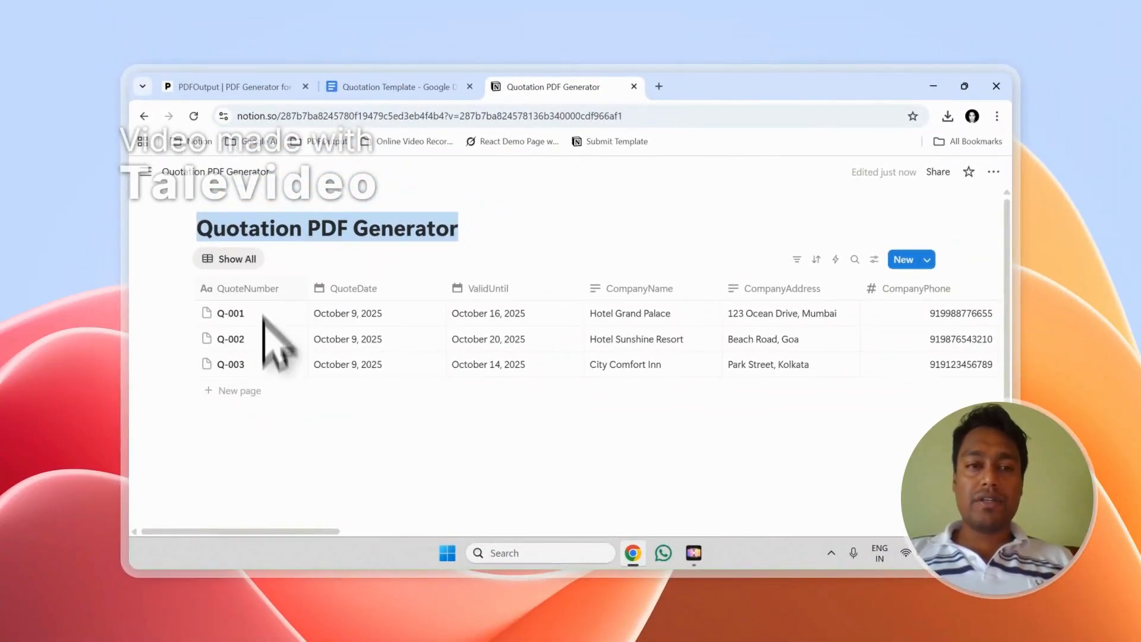
click(225, 87)
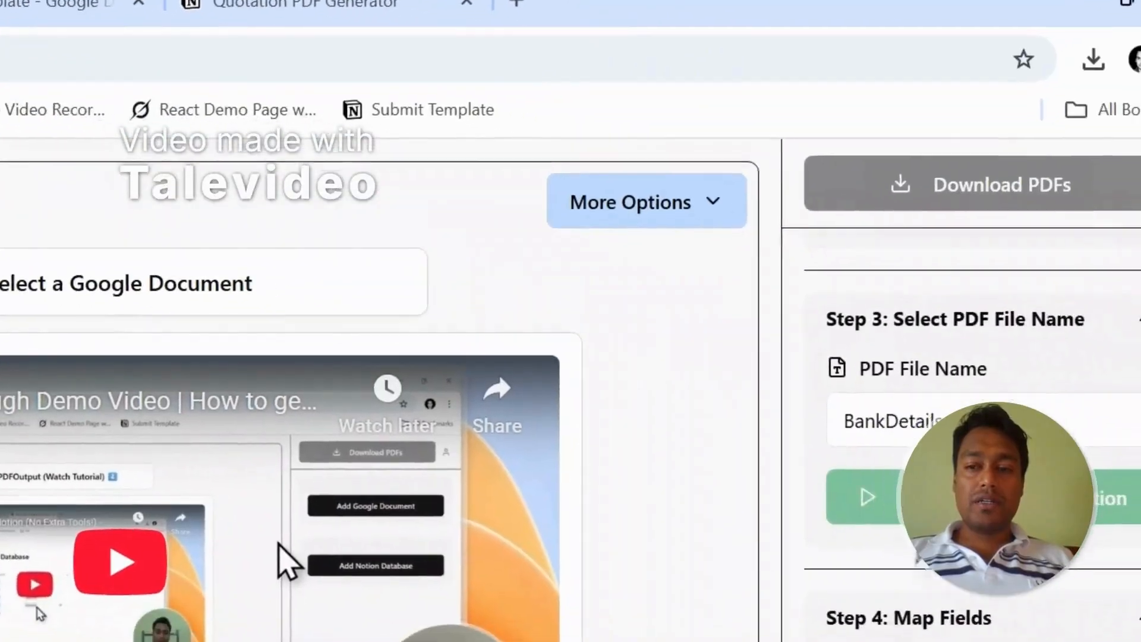
click(940, 428)
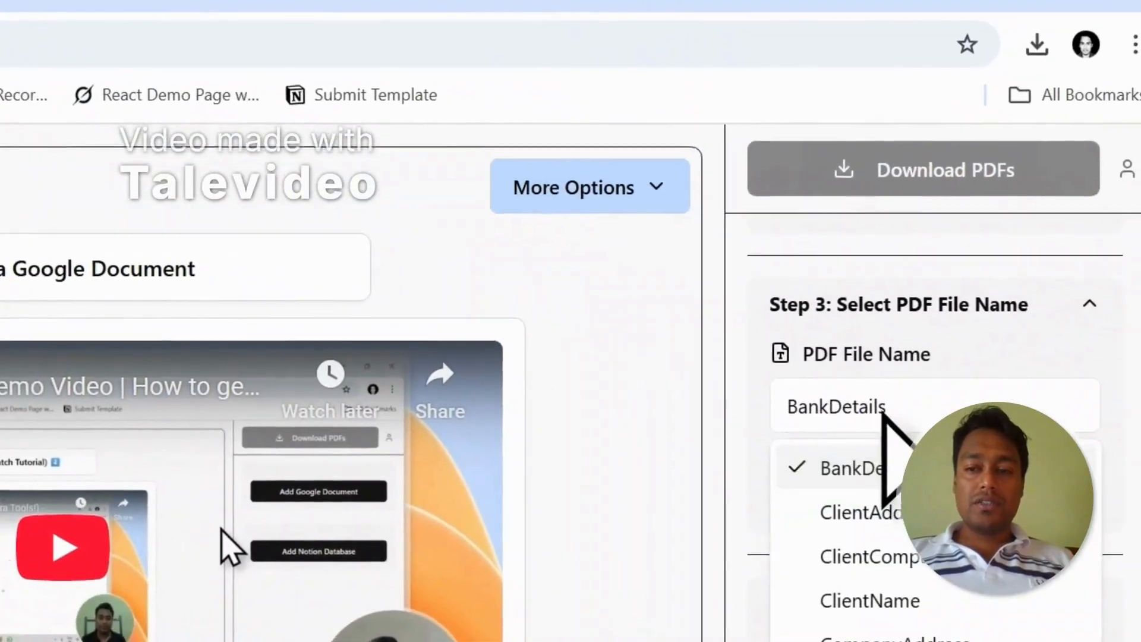
mouse_move(751, 520)
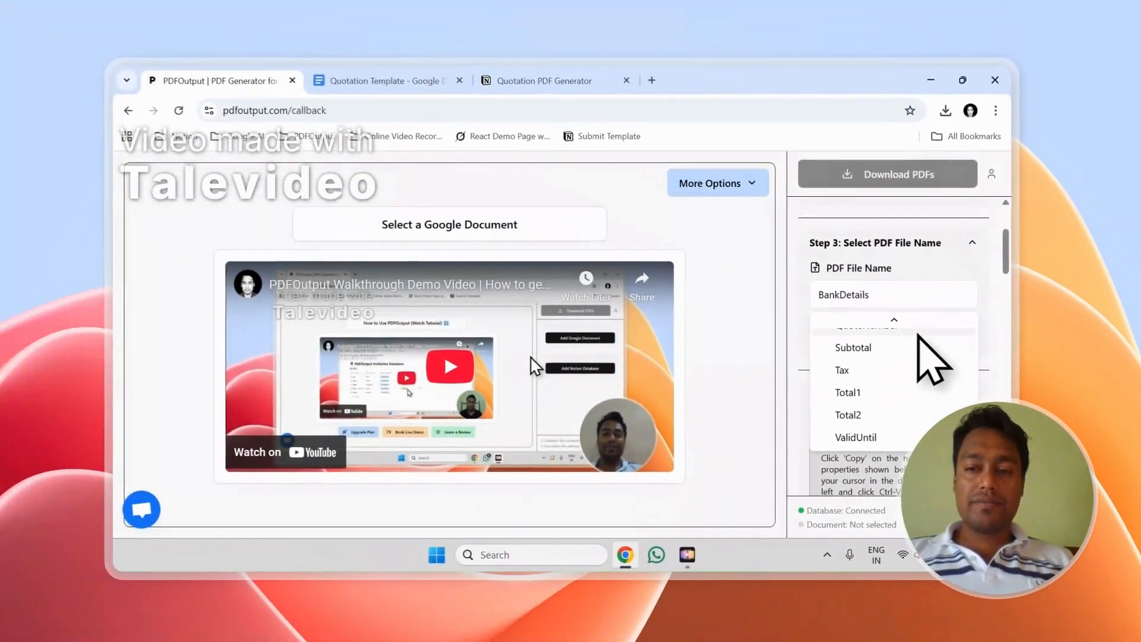
mouse_move(766, 208)
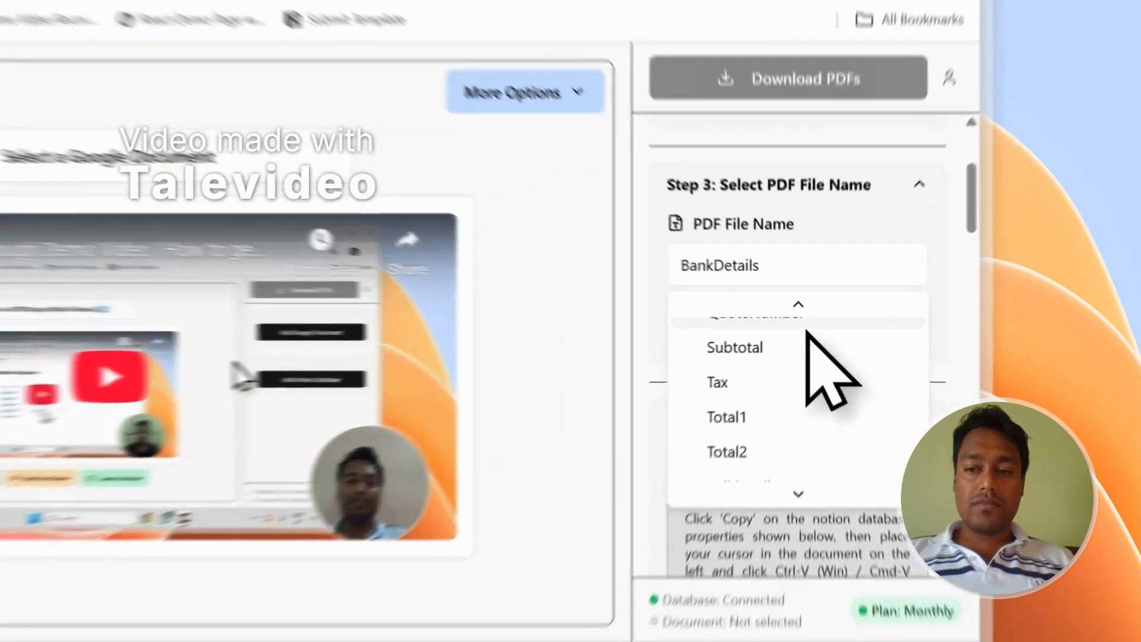
click(856, 329)
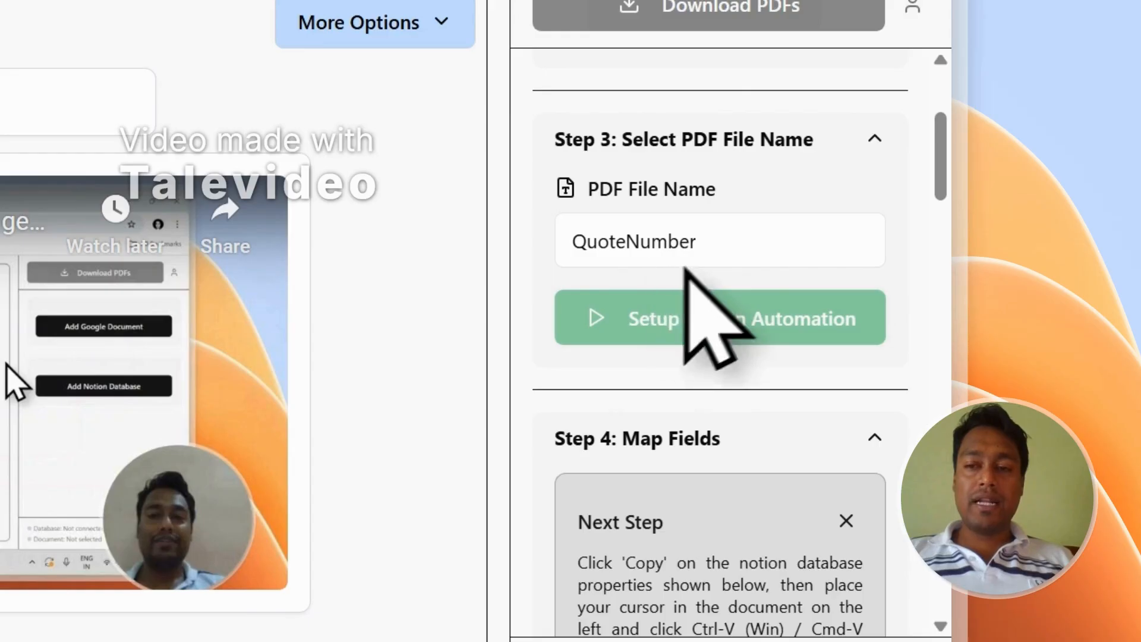
Add the existing Quotation Template as the Google document in Step 2.
scroll(904, 169, up, 5)
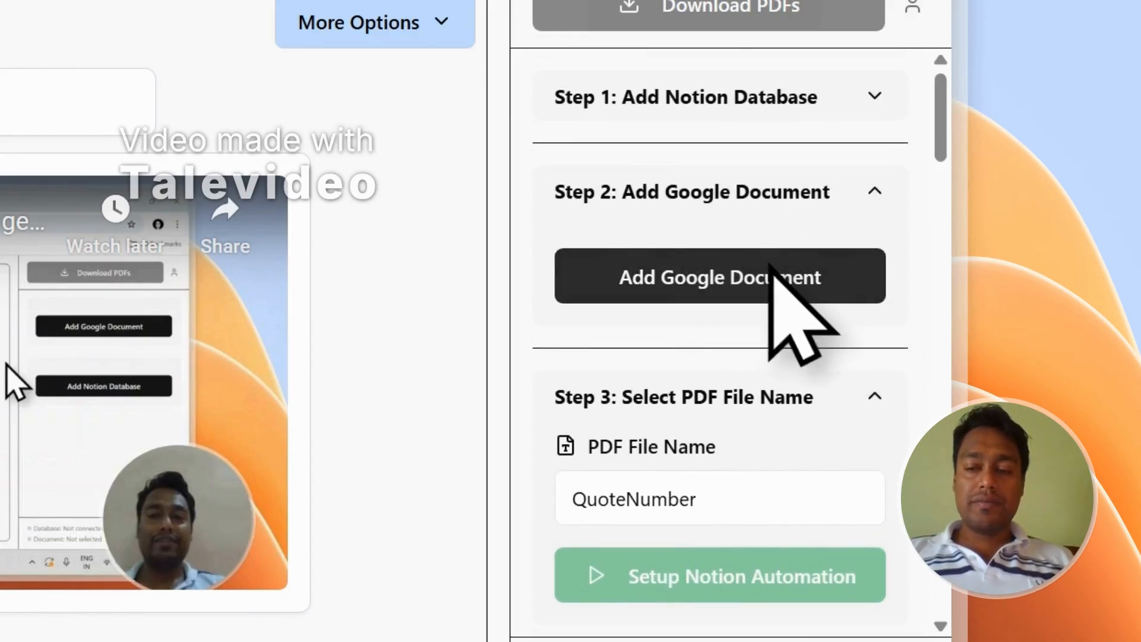
click(768, 266)
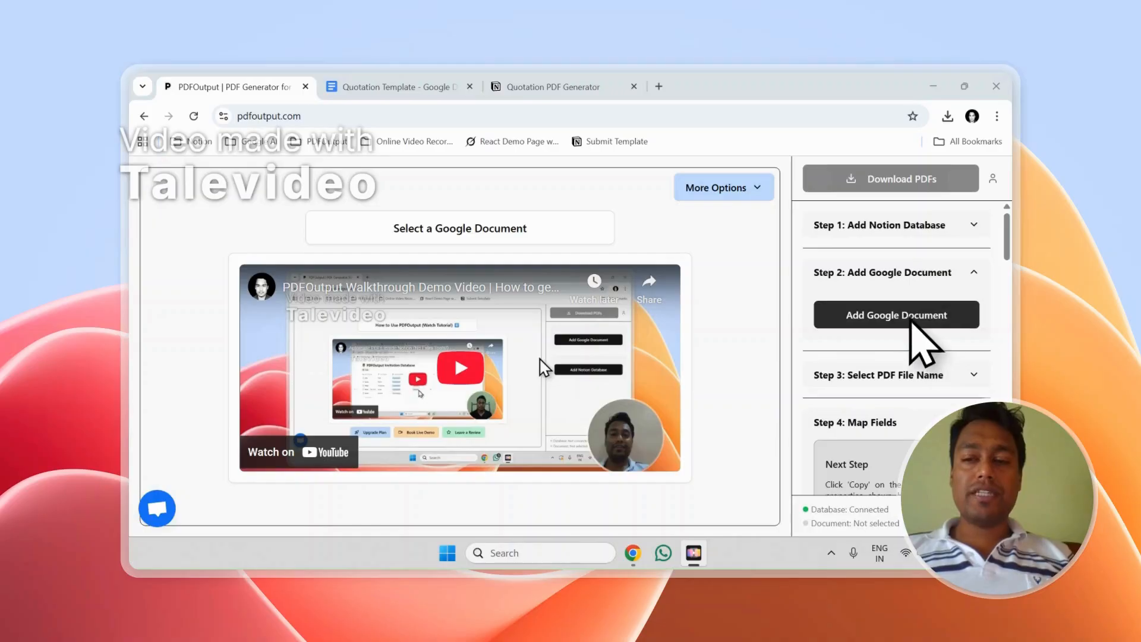
click(911, 319)
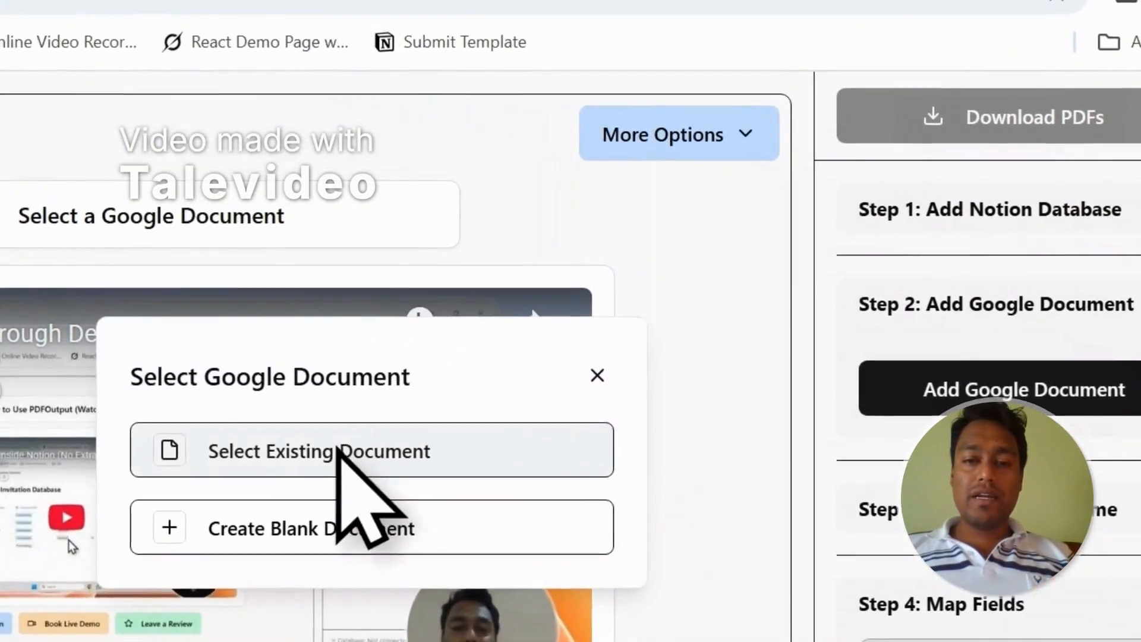
click(338, 450)
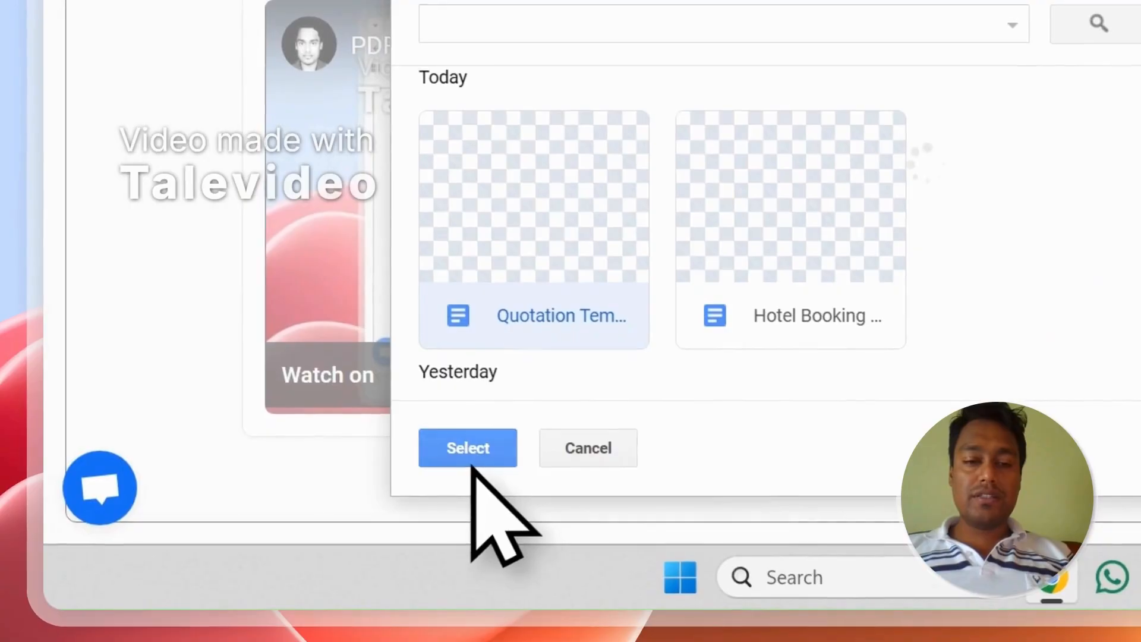
click(504, 443)
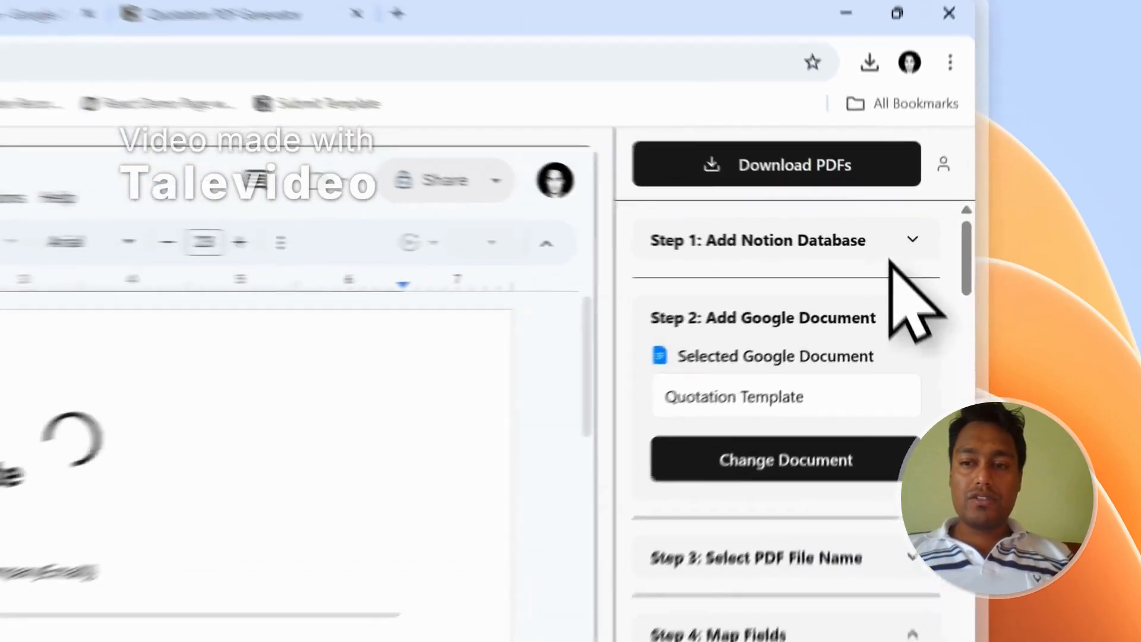
Expand Step 1 and review the setup sections down to the Notion properties listed under Map Fields.
click(959, 232)
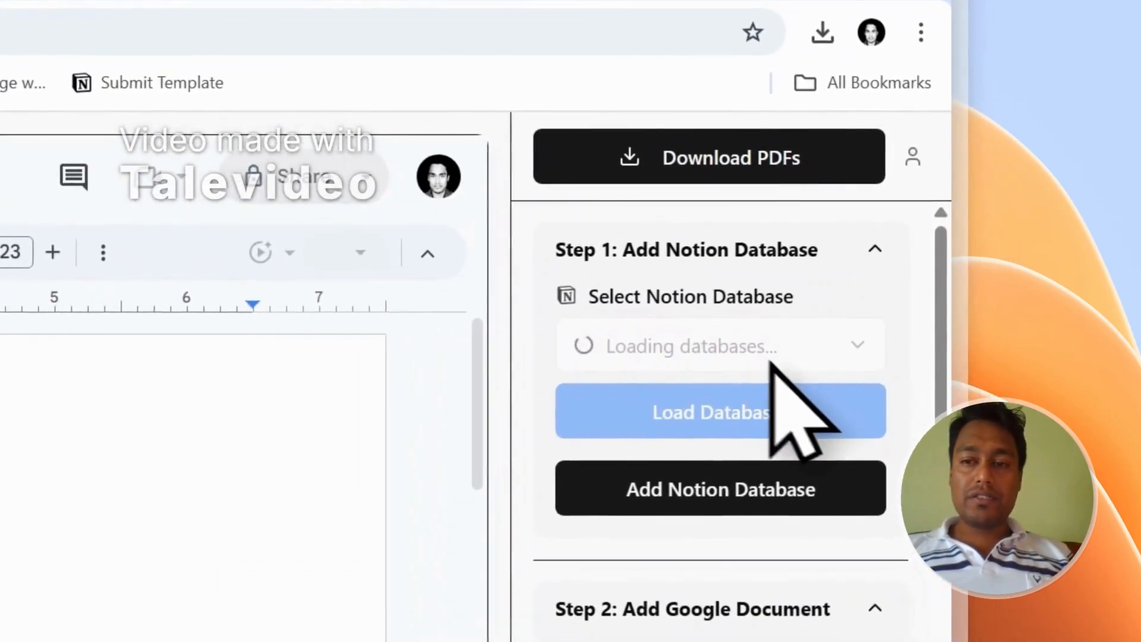
scroll(943, 583, down, 6)
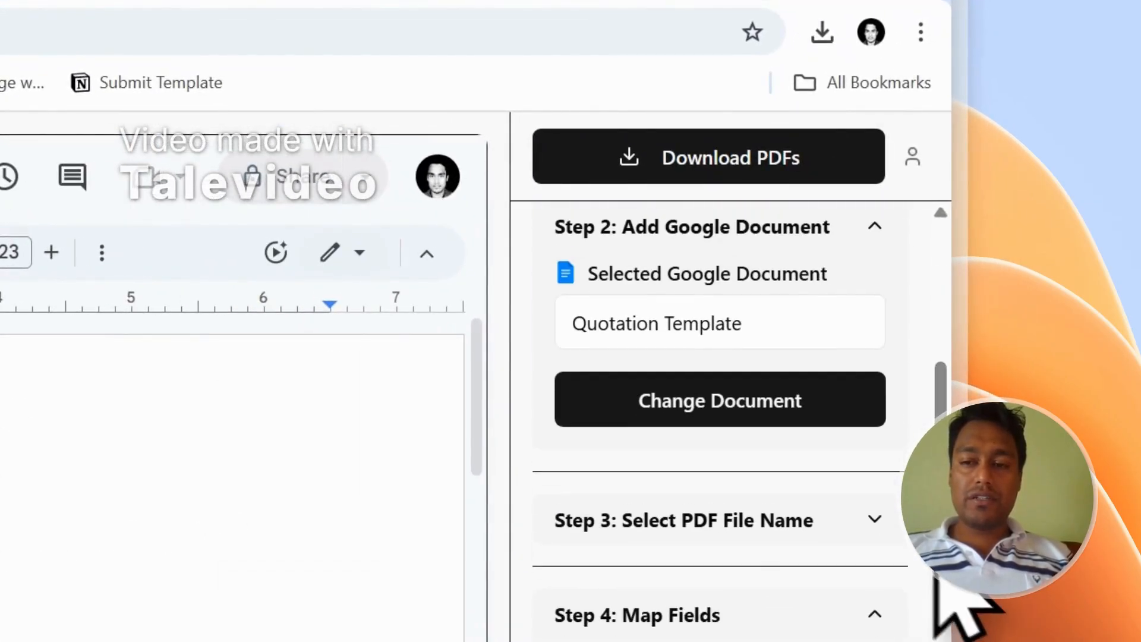
scroll(943, 511, down, 7)
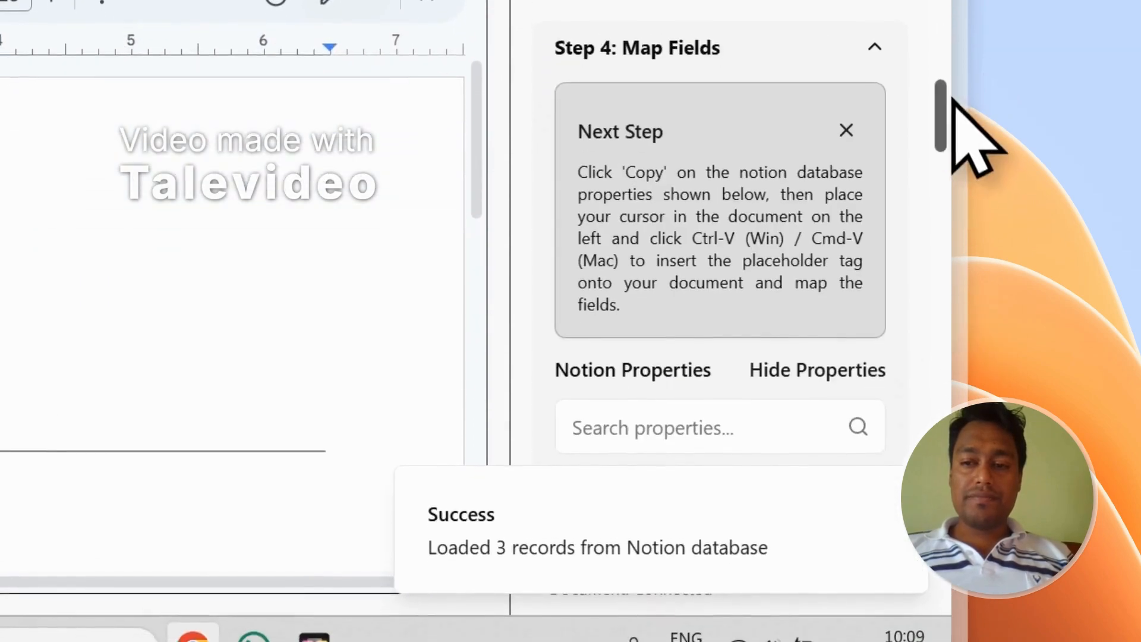
scroll(942, 149, up, 12)
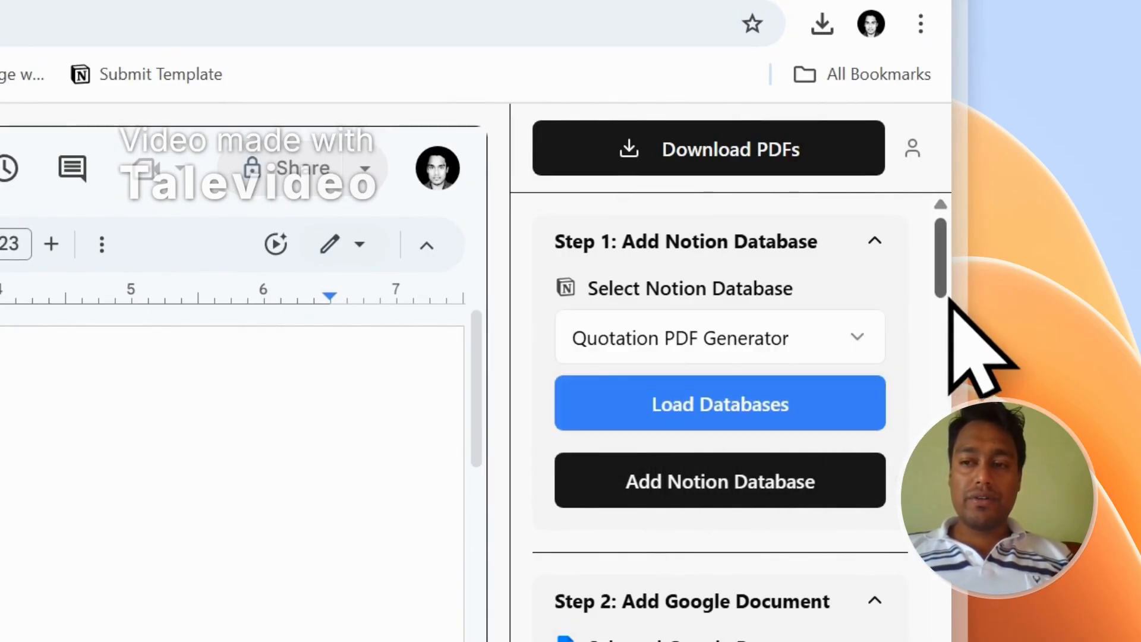
drag(939, 356, 941, 406)
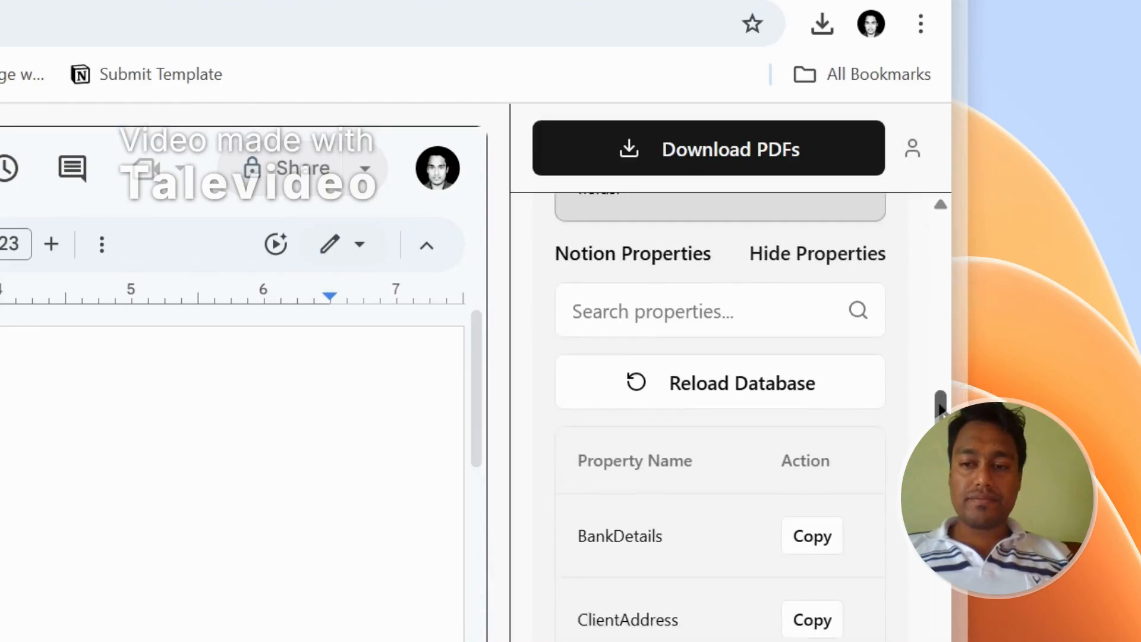
drag(941, 463, 1007, 407)
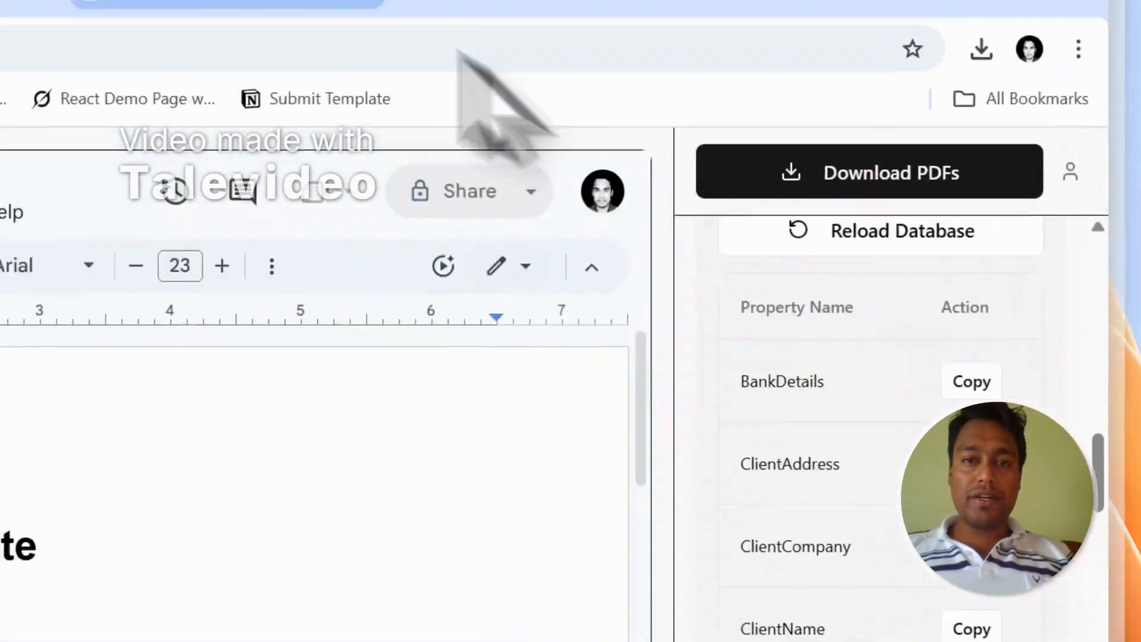
Switch to the Notion database and examine its GeneratePDF and PDFFiles columns.
click(412, 125)
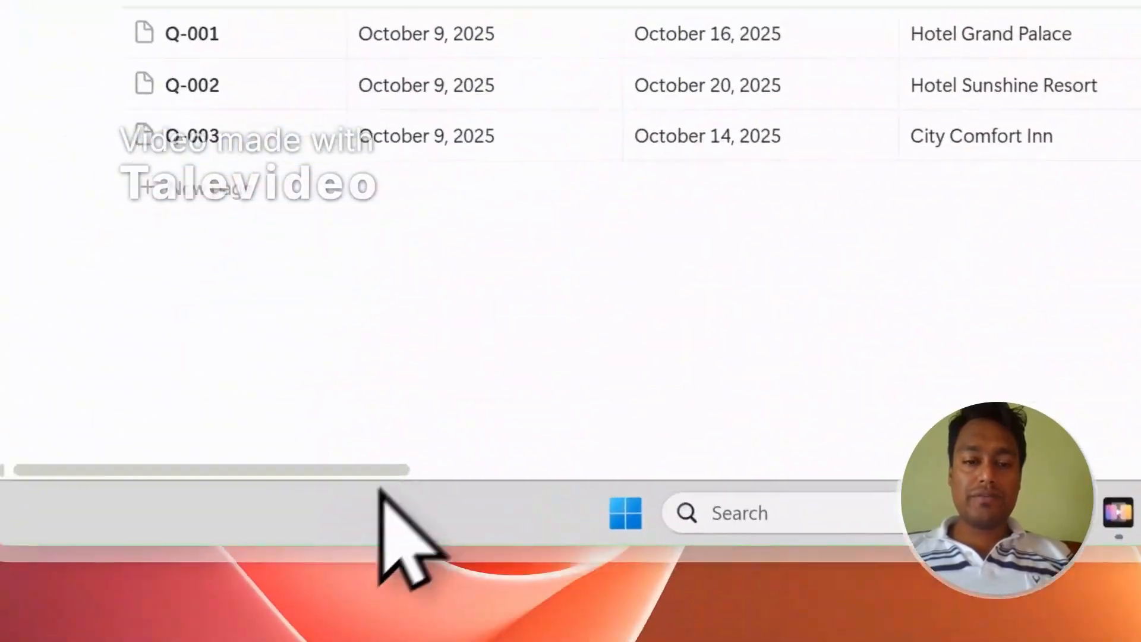
drag(371, 487, 1140, 453)
drag(876, 358, 997, 351)
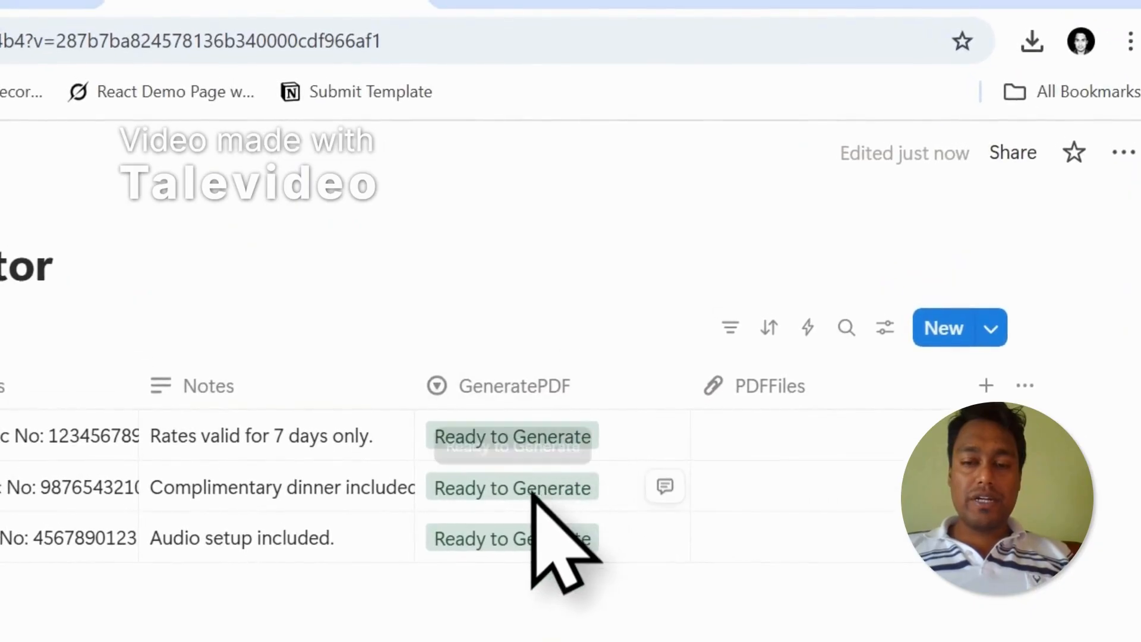
Select the three quotation rows temporarily and check the GeneratePDF status options of the first row.
click(145, 360)
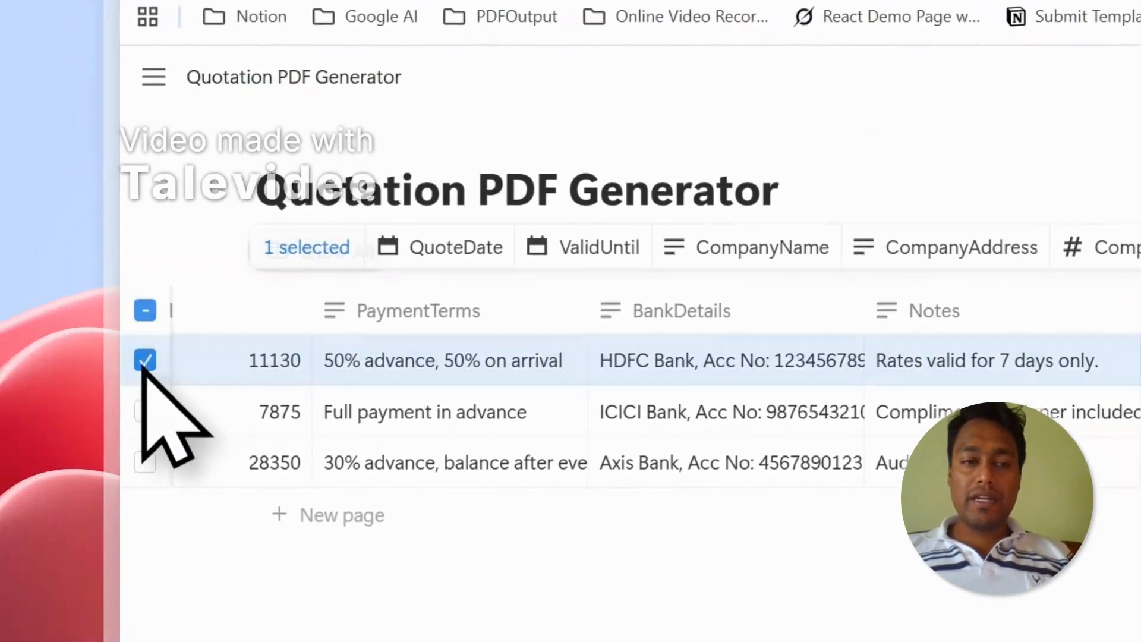
click(152, 409)
click(156, 462)
click(222, 590)
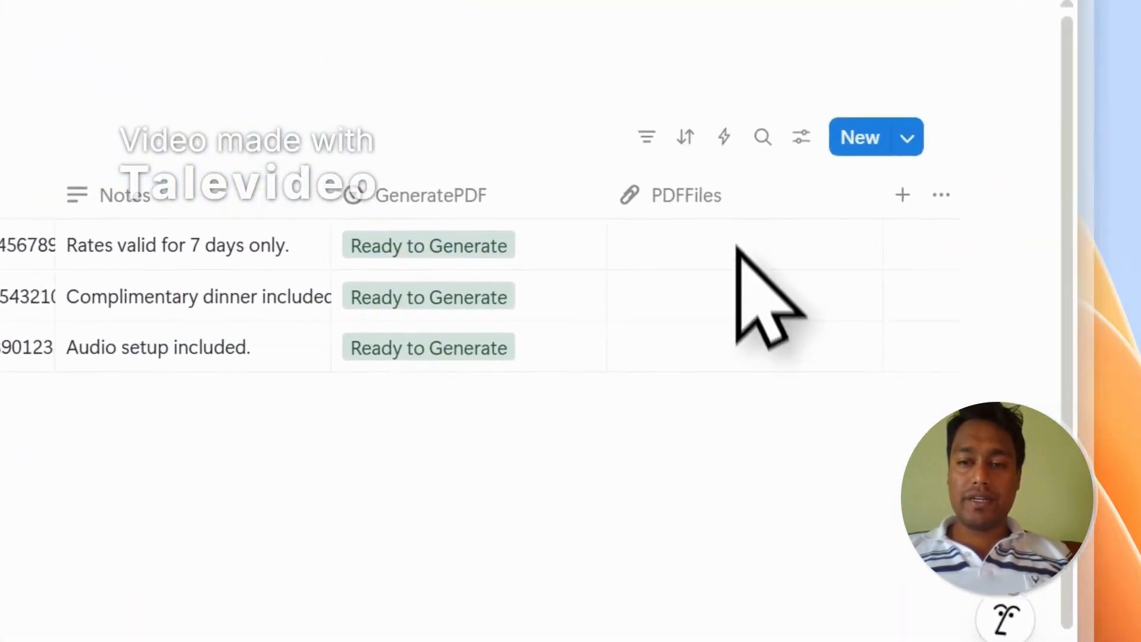
click(417, 234)
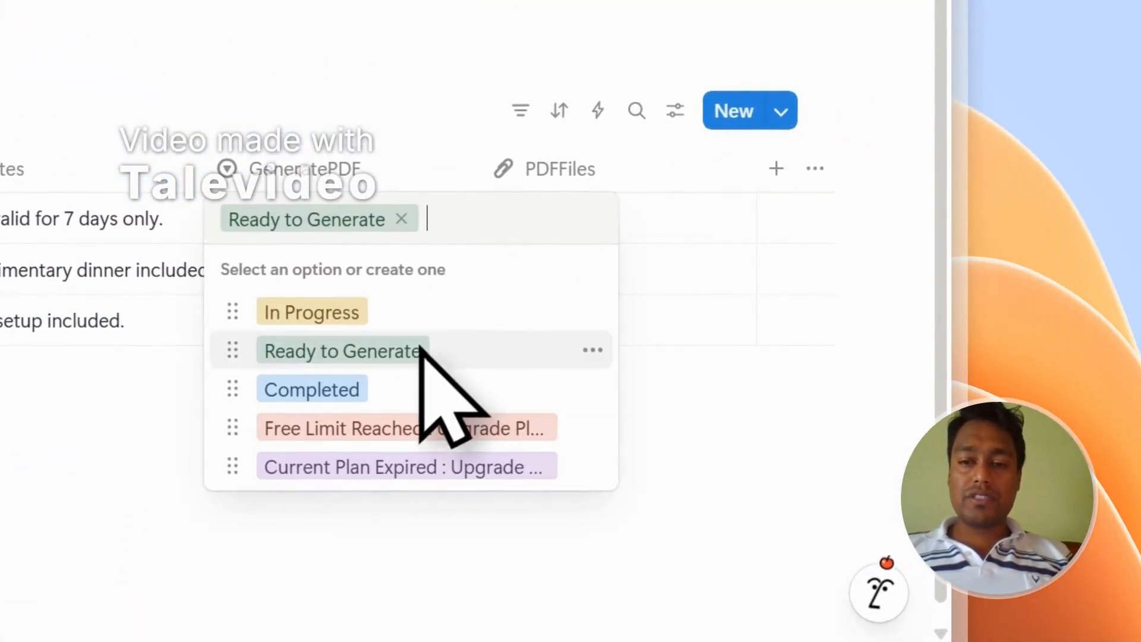
key(Escape)
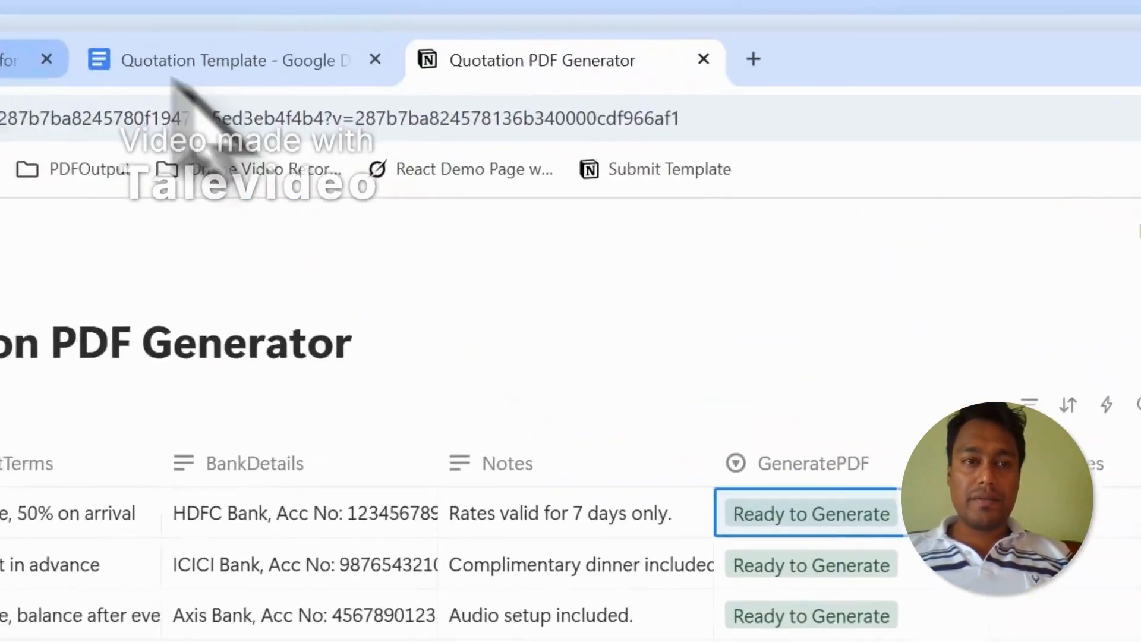
Back in PDFOutput, find QuoteDate by searching the properties for Quote and insert {{QuoteDate}} on the template's Date line.
click(226, 131)
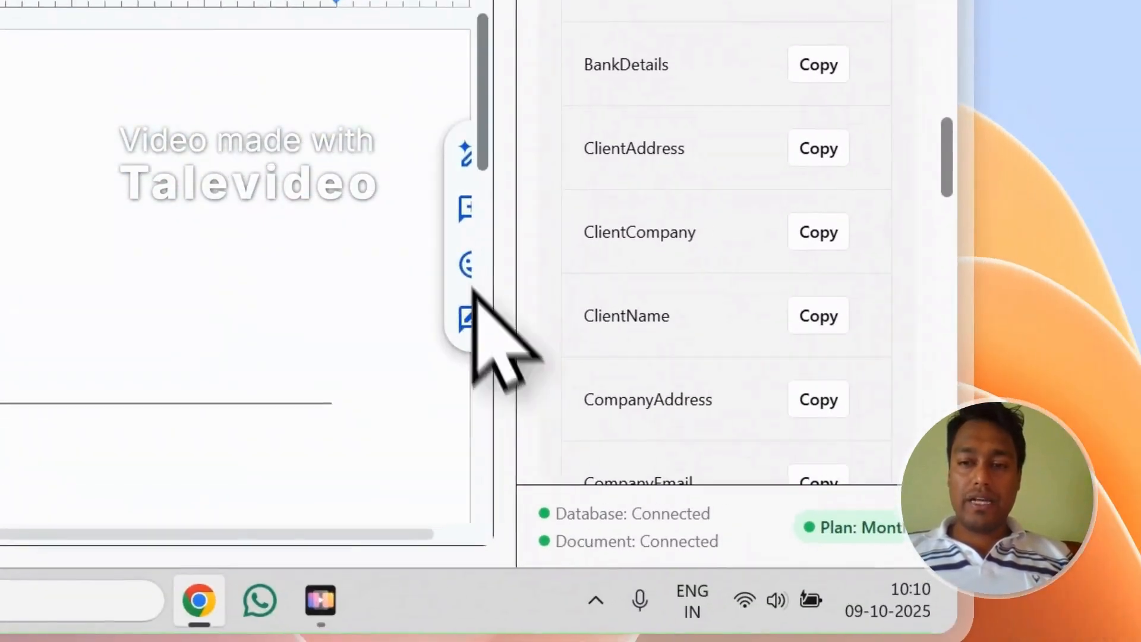
drag(479, 121, 490, 224)
drag(943, 192, 946, 161)
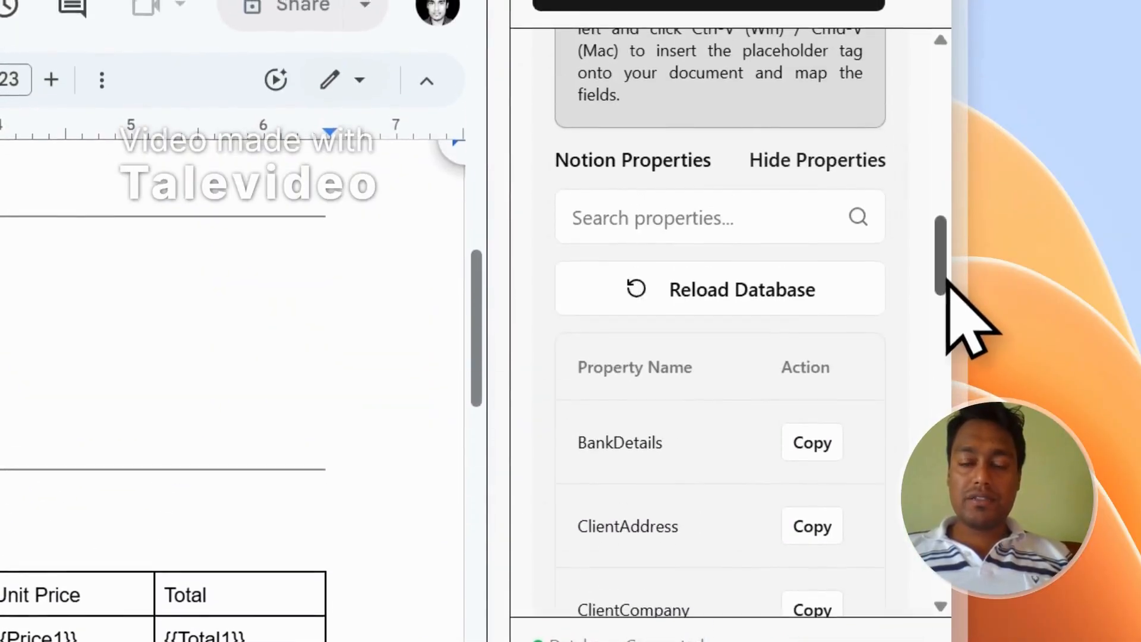
click(148, 221)
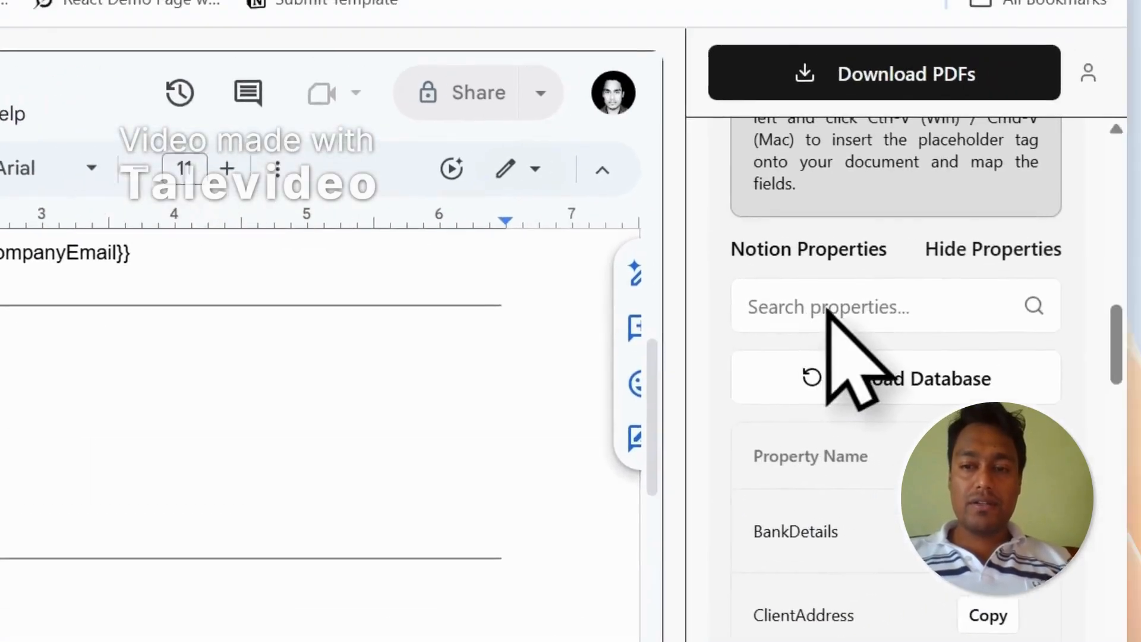
click(828, 311)
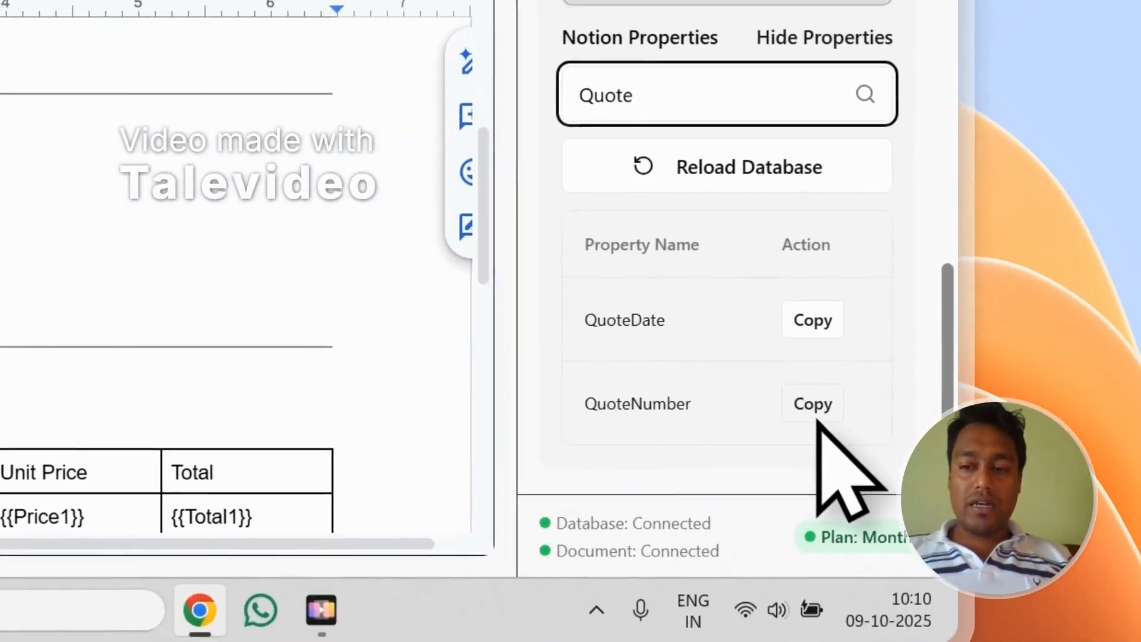
click(924, 639)
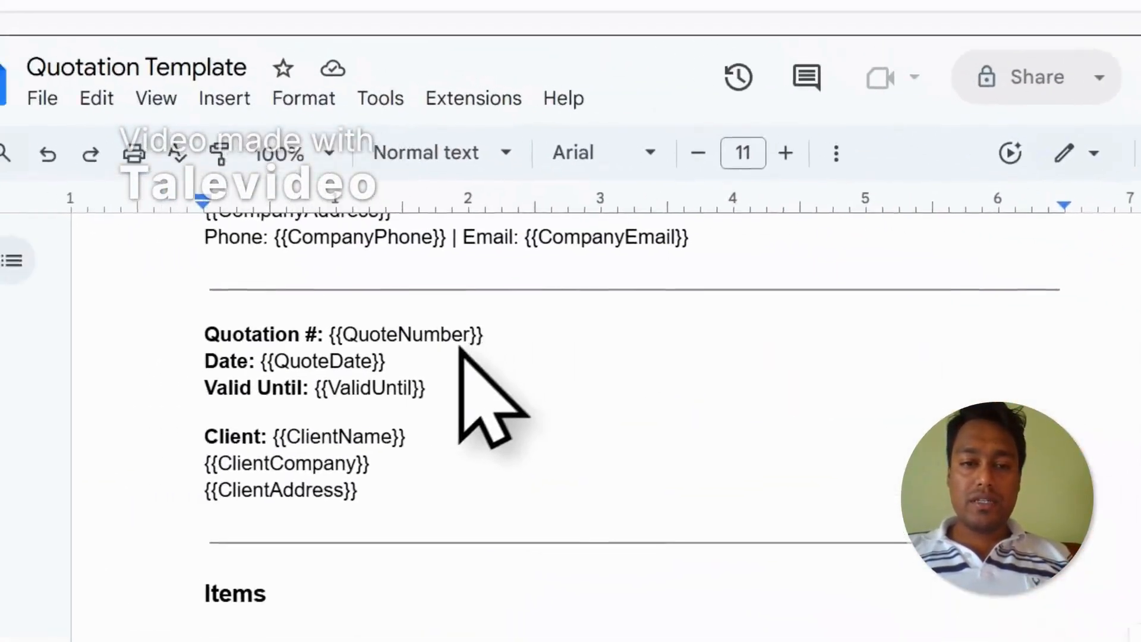
click(497, 376)
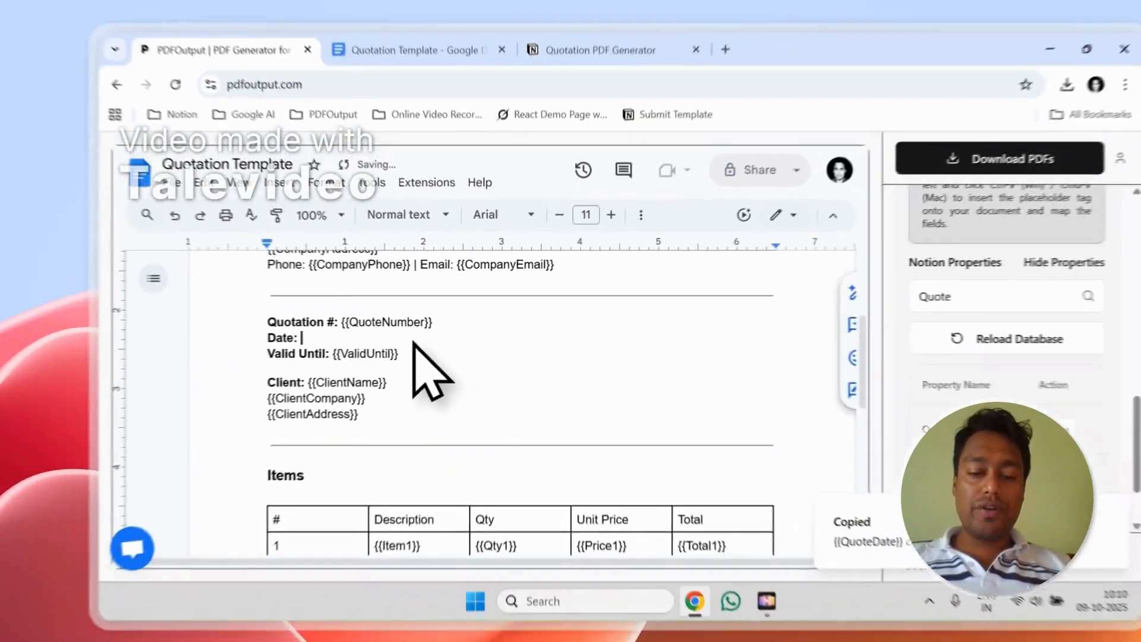
key(ctrl+v)
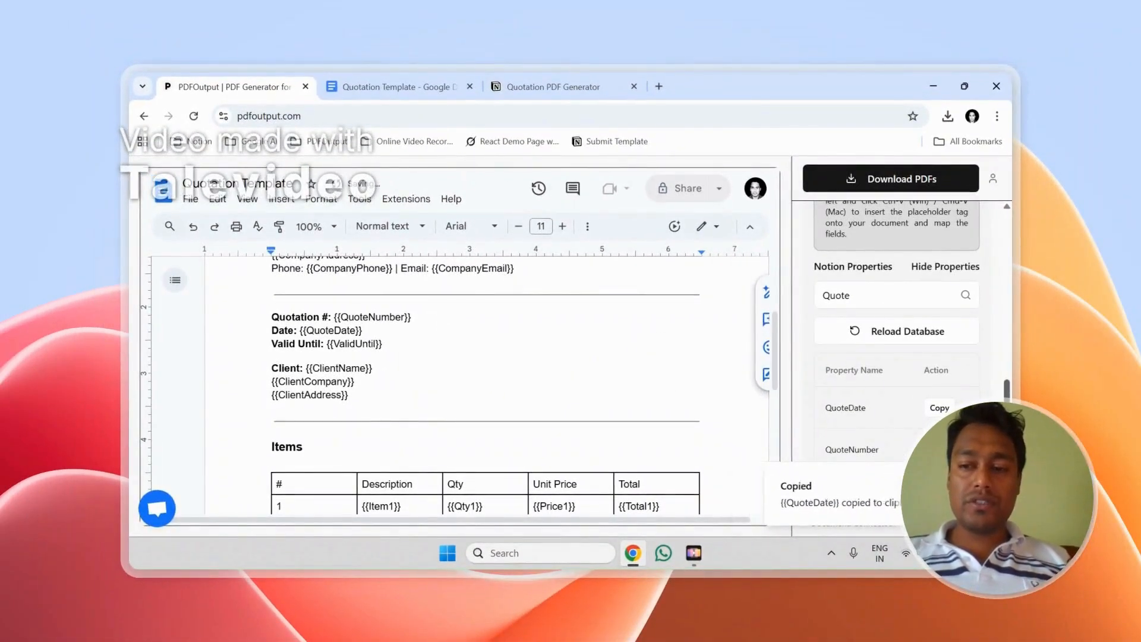
Clear the property search and expand Step 3 for the PDF file name and Notion automation.
double_click(880, 300)
key(BackSpace)
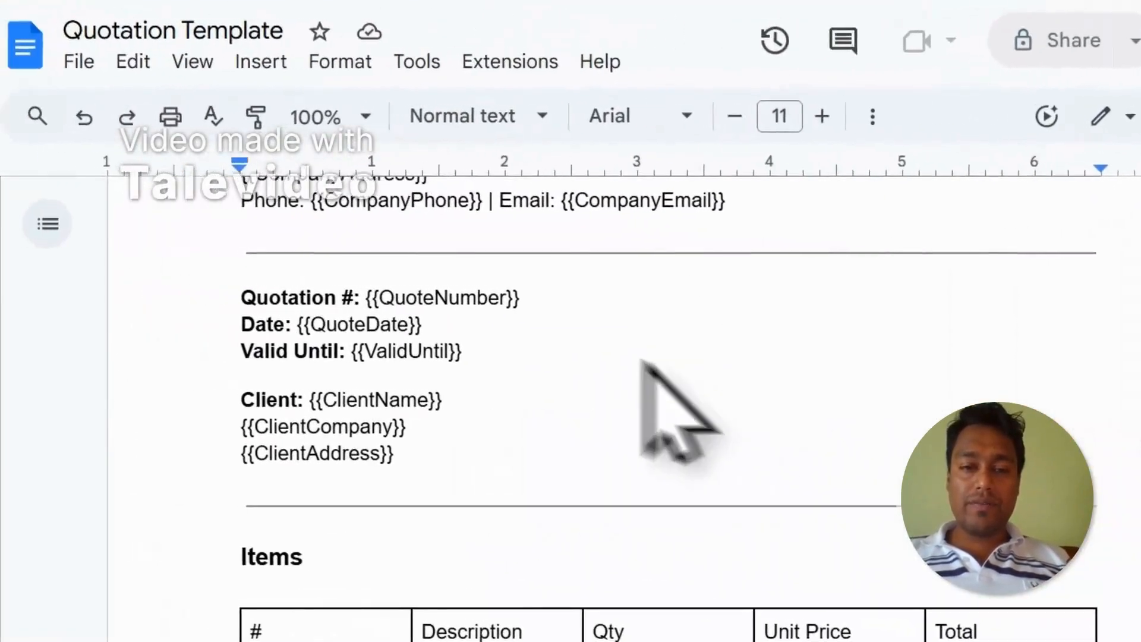
drag(824, 324, 825, 277)
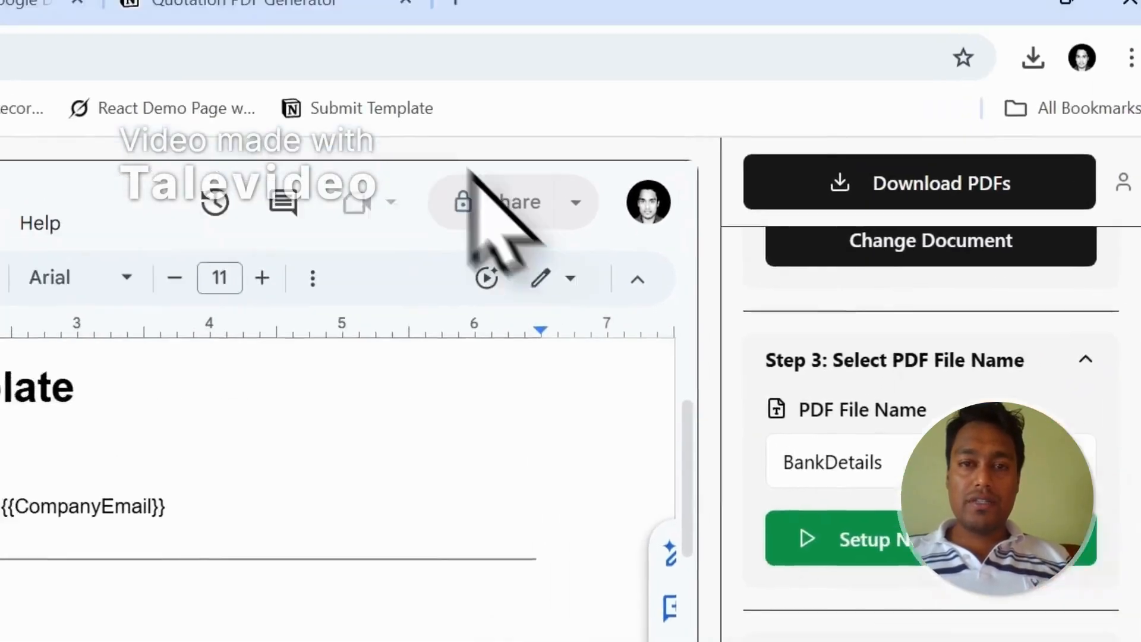
Compare the Notion database's GeneratePDF statuses with the Setup Notion Automation option in PDFOutput.
click(306, 115)
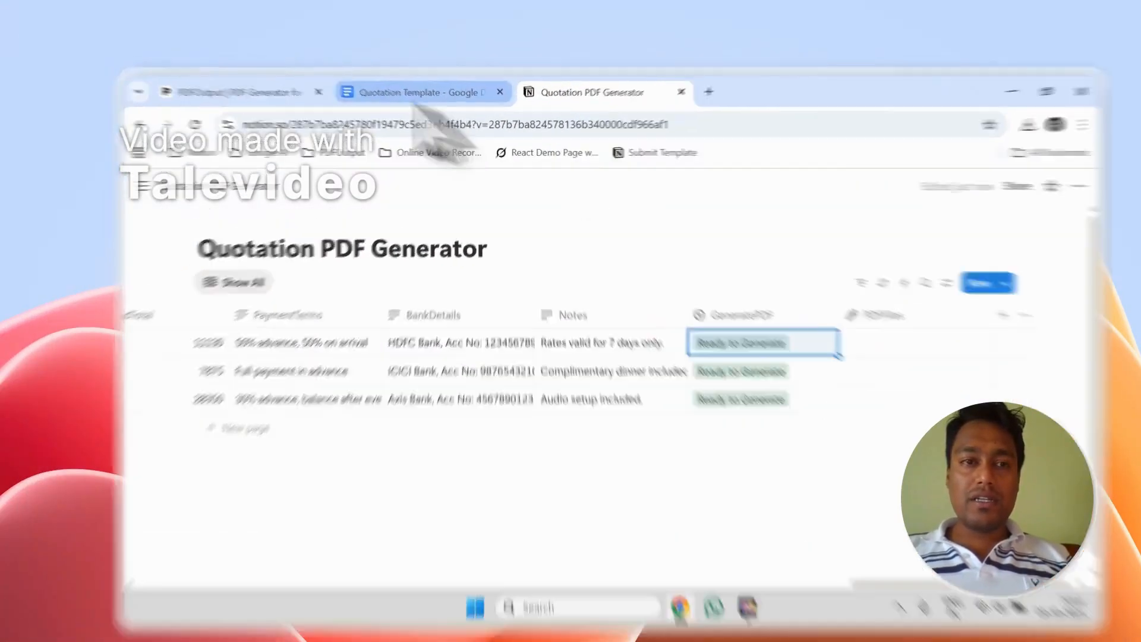
click(395, 87)
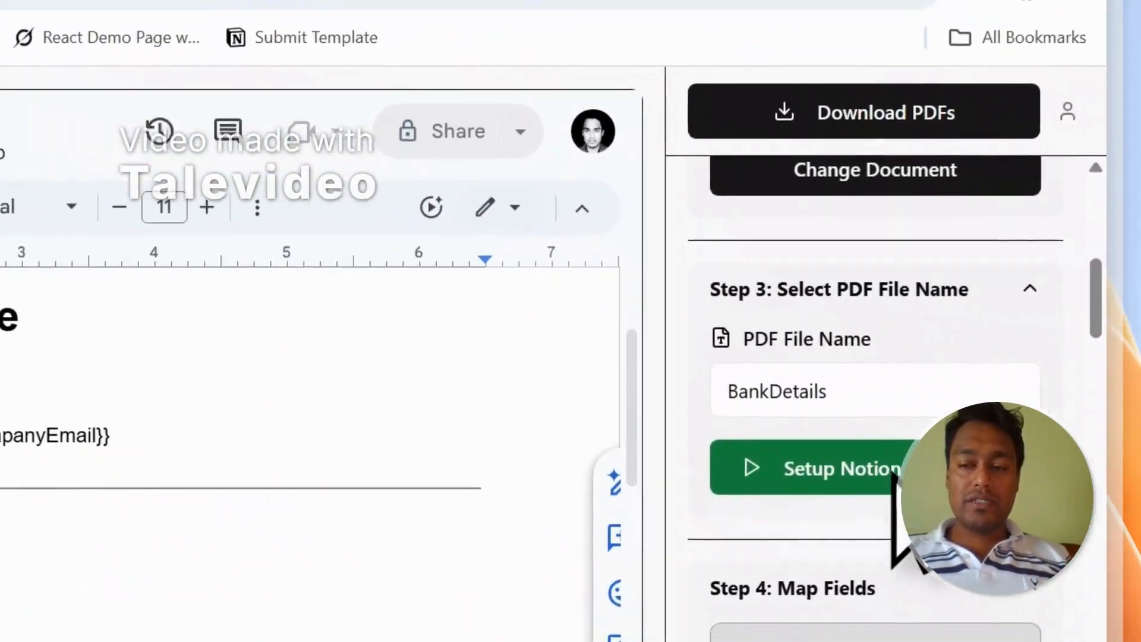
click(324, 31)
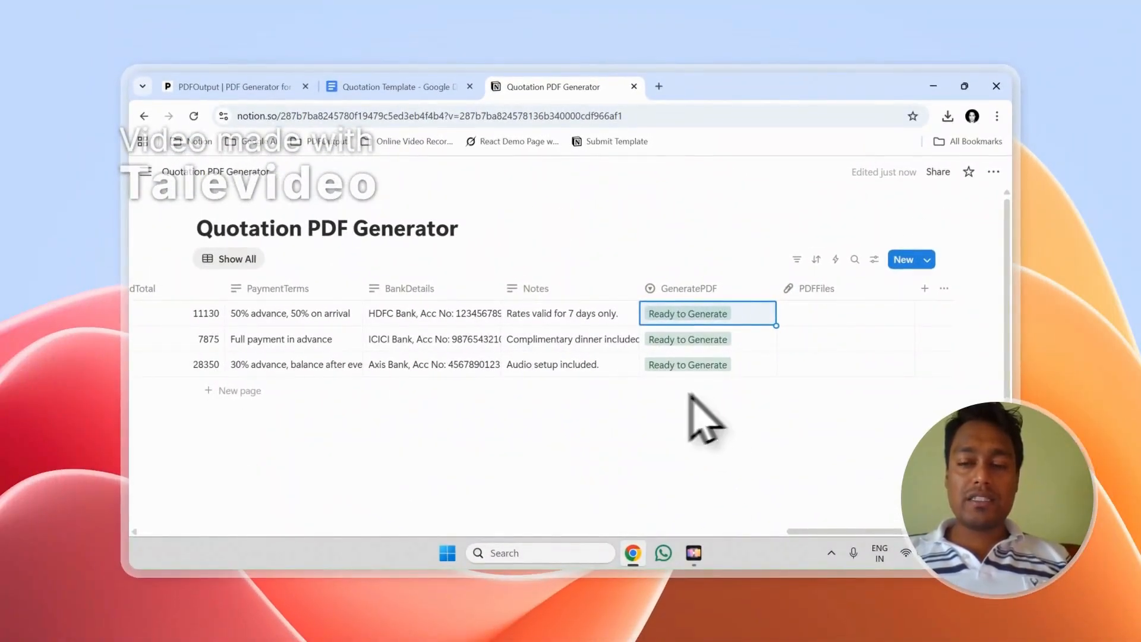
click(392, 87)
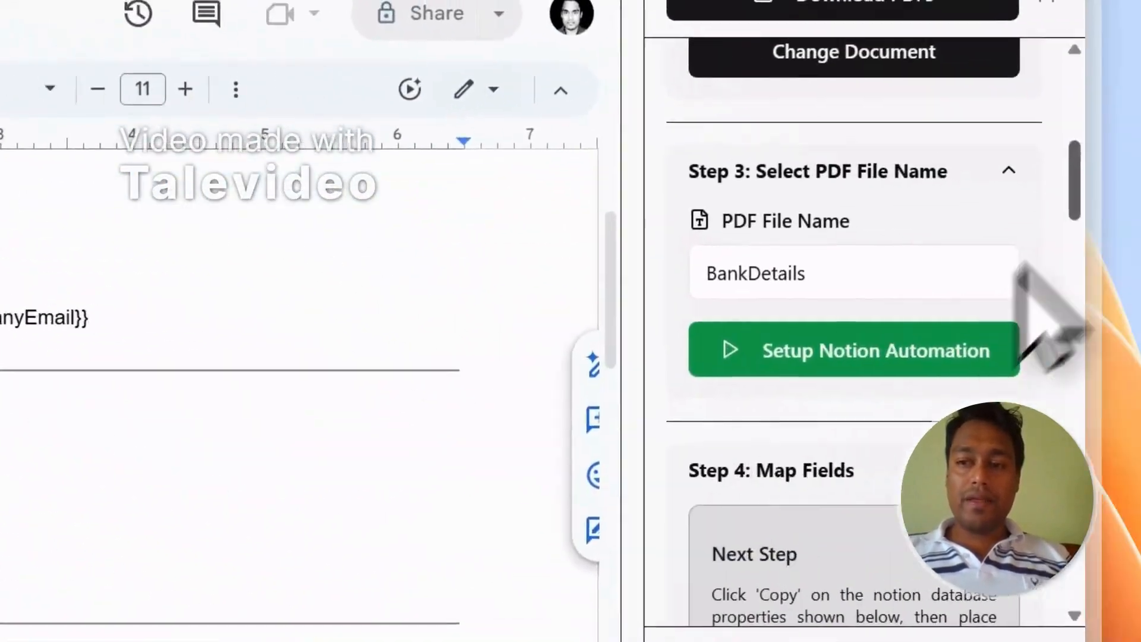
Generate the quotation PDFs in PDFOutput and check the GeneratePDF and PDFFiles columns in the Notion database.
drag(963, 194, 952, 98)
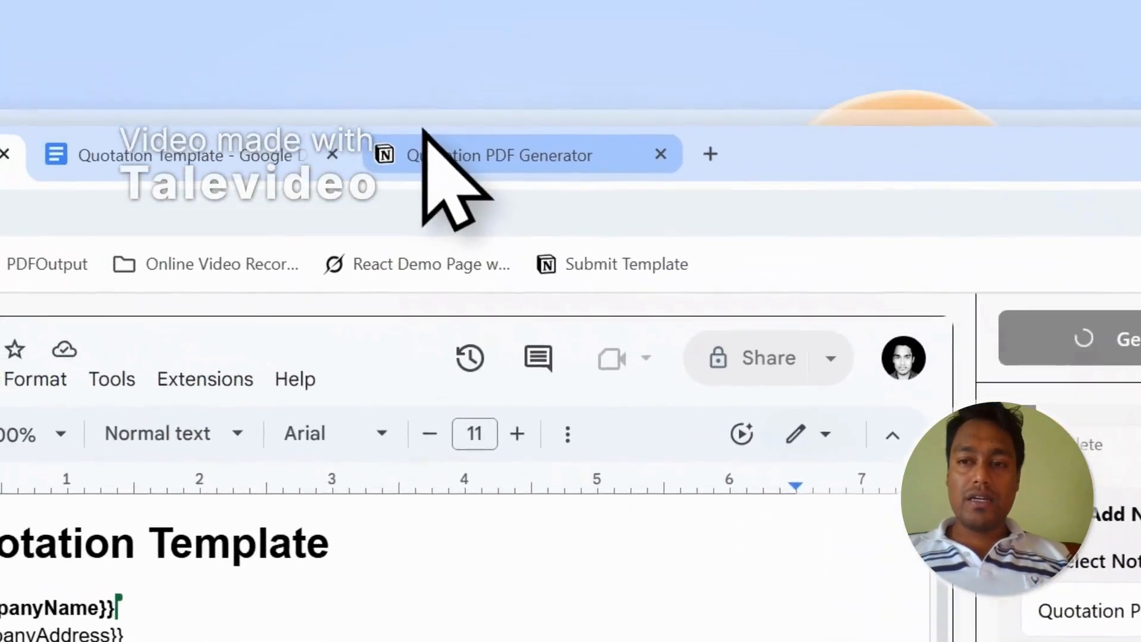
click(35, 91)
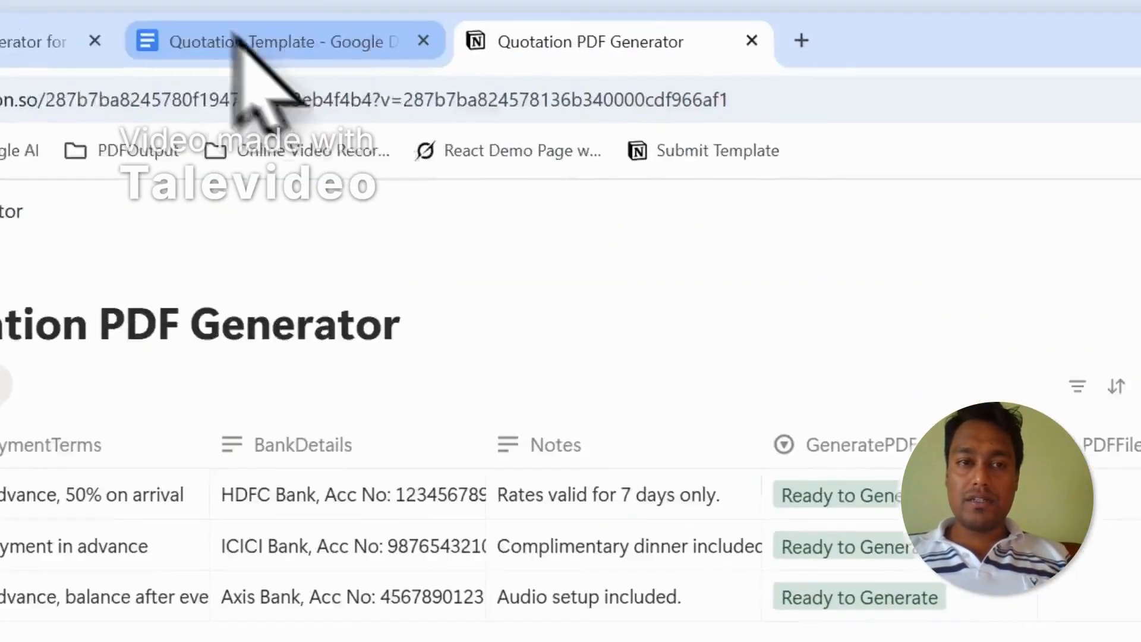
click(242, 51)
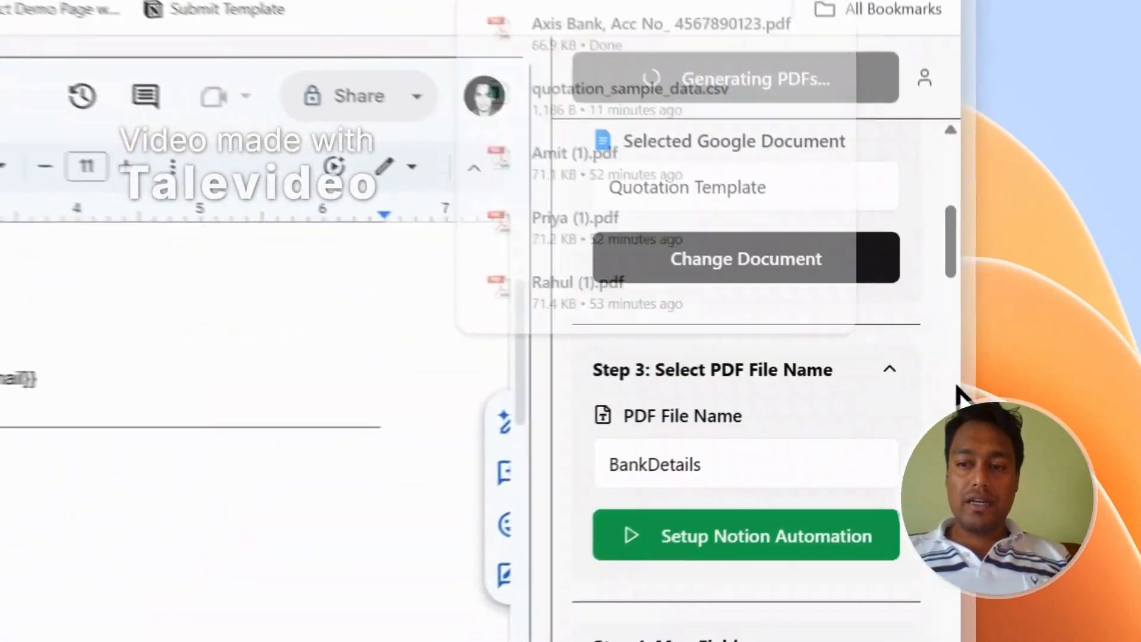
drag(955, 219, 947, 251)
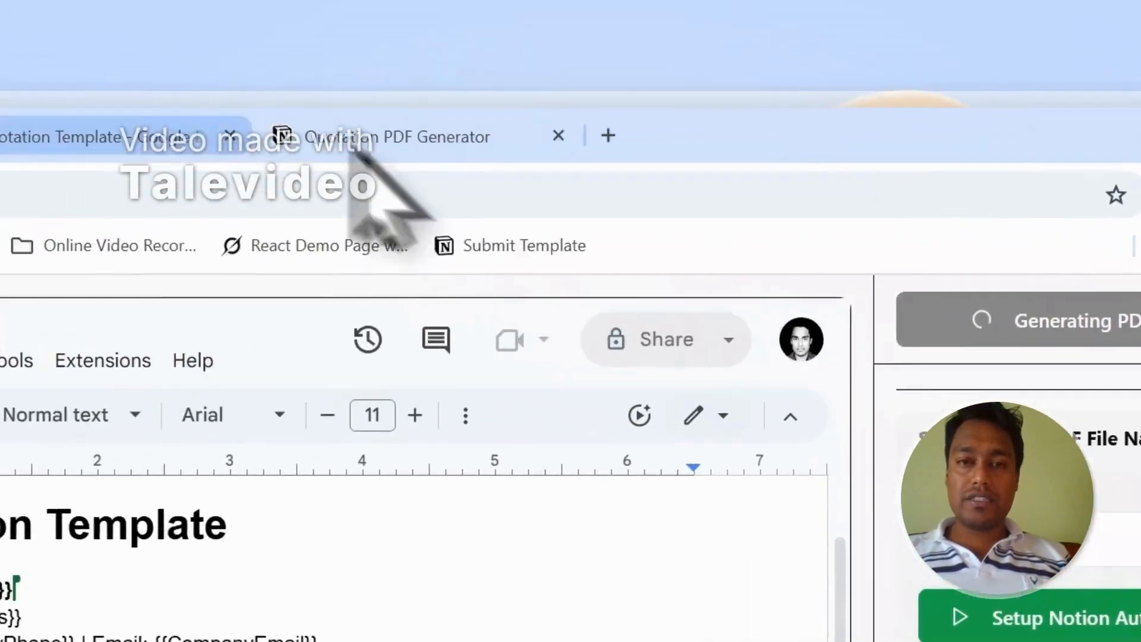
click(357, 152)
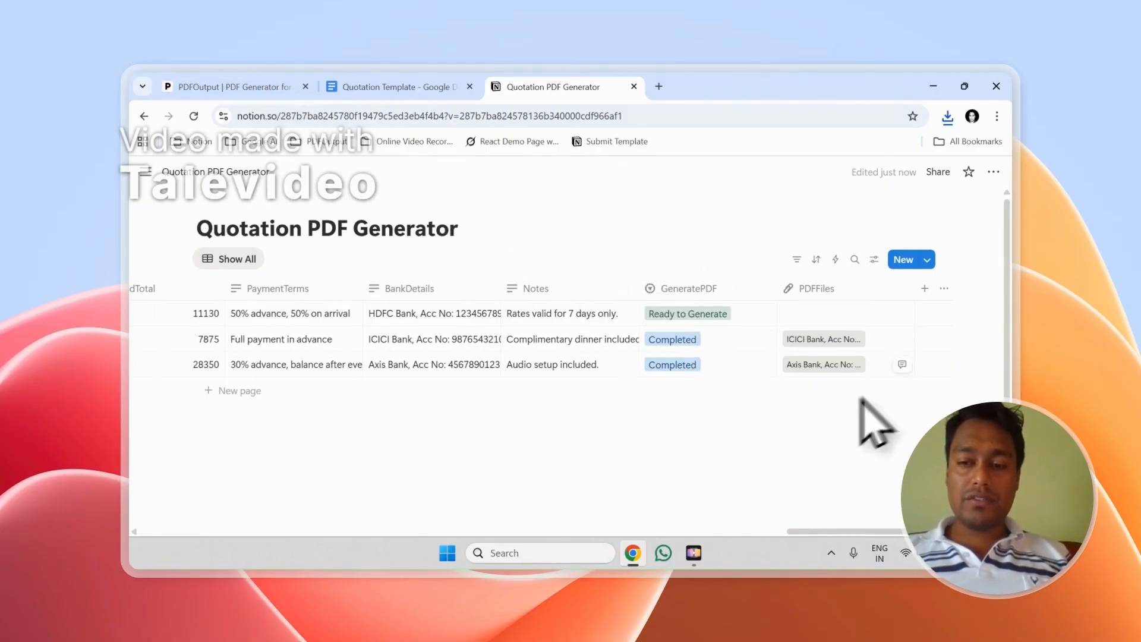
Open the Q-002 quotation PDF from the PDFFiles column and review its client details, items table, totals and payment terms.
click(815, 341)
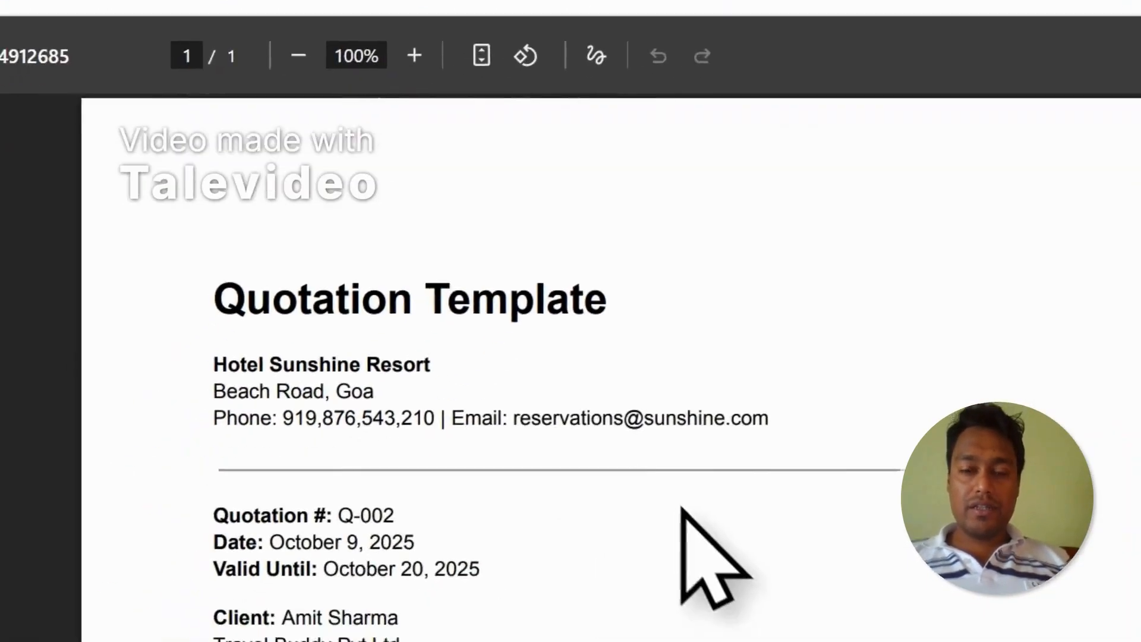
scroll(308, 550, down, 3)
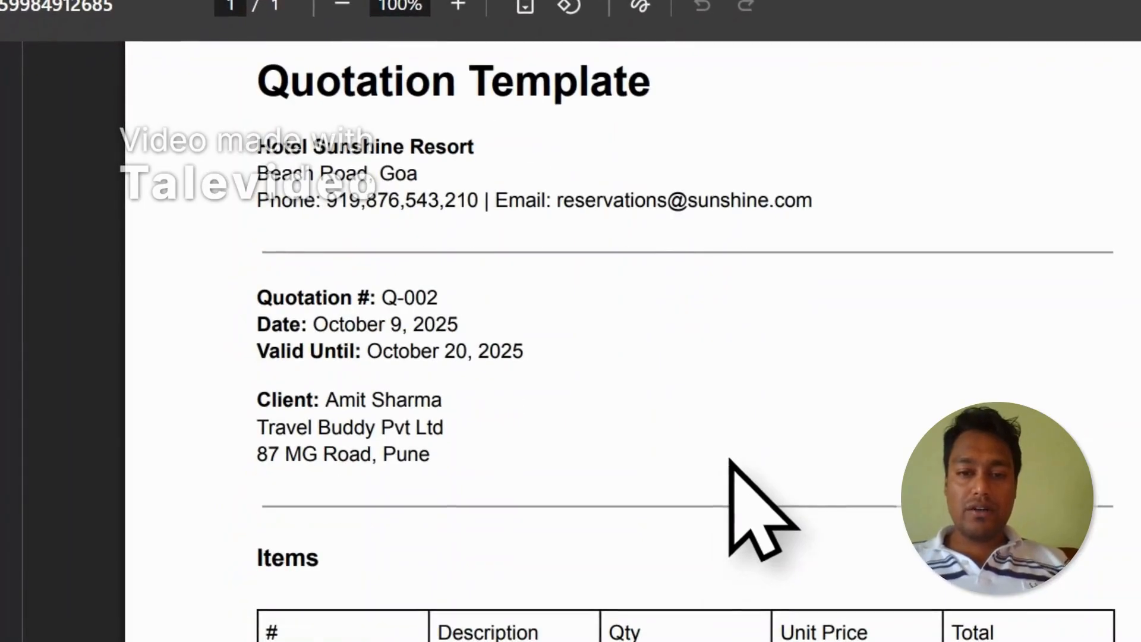
scroll(430, 373, down, 10)
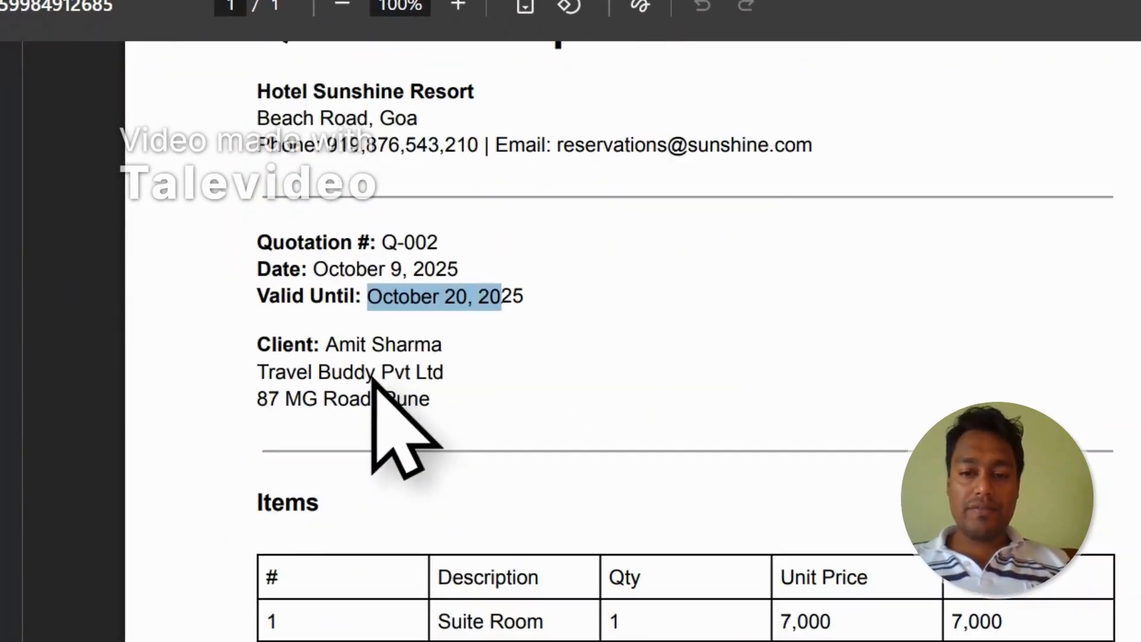
scroll(373, 380, up, 10)
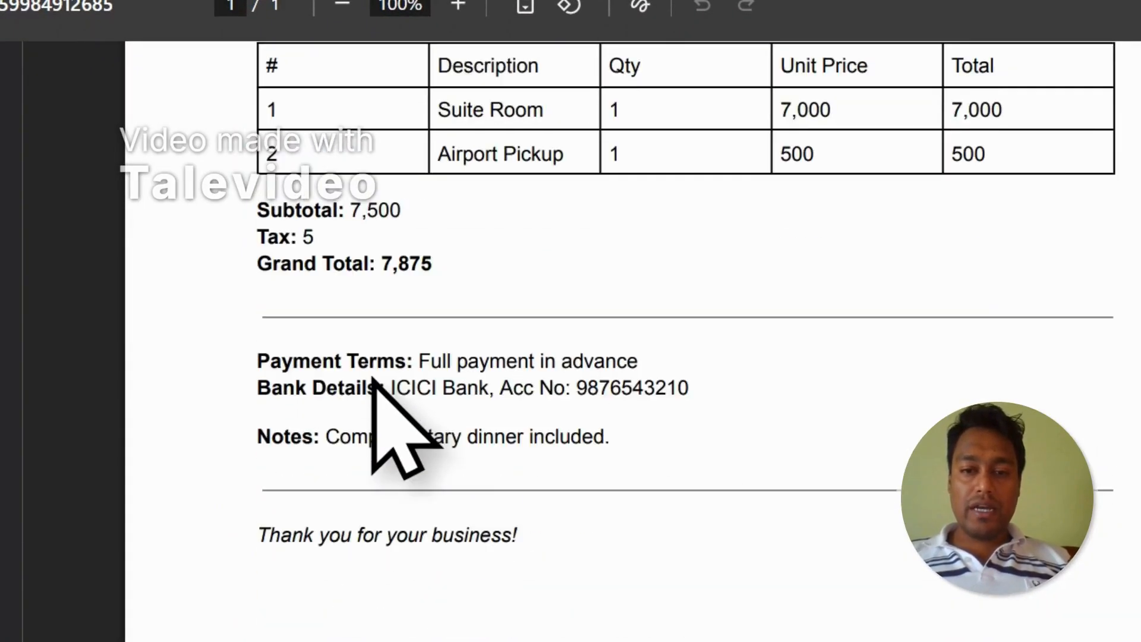
From the Notion database, open the Q-001 quotation PDF, check it alongside the Q-002 PDF, and return to the database.
click(595, 68)
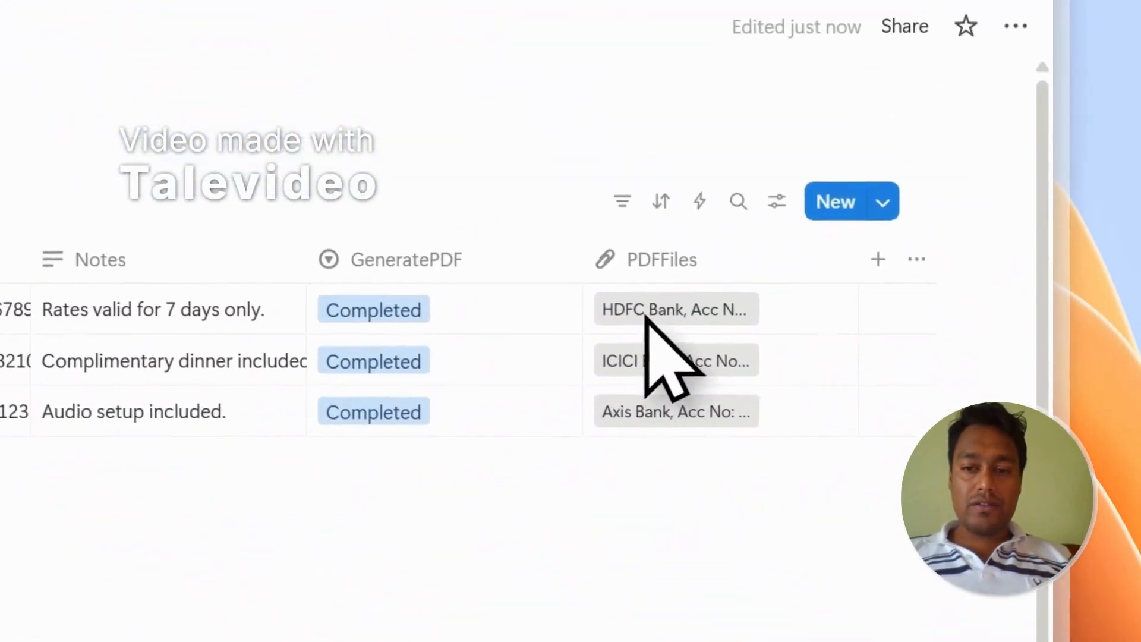
click(647, 315)
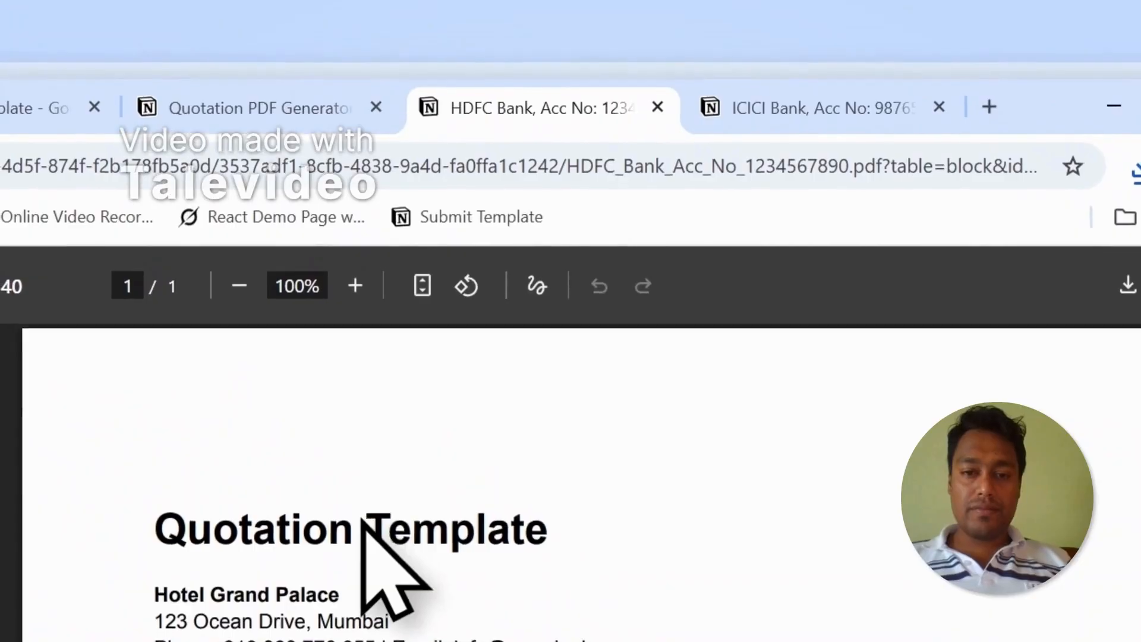
scroll(363, 522, down, 1)
scroll(364, 523, down, 4)
scroll(364, 523, up, 9)
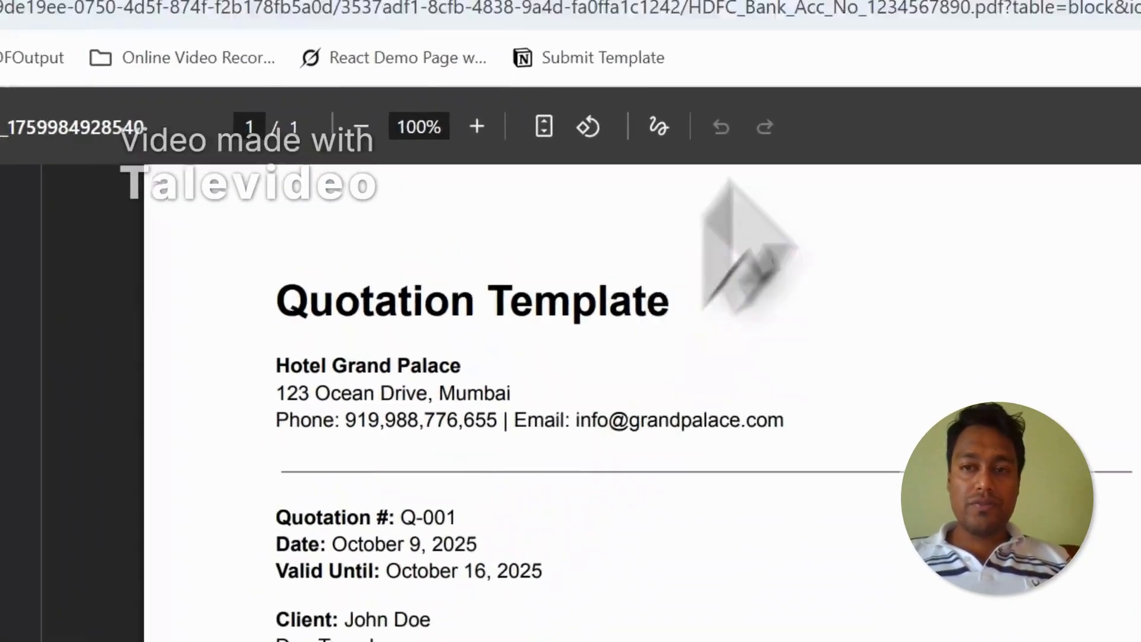
click(773, 111)
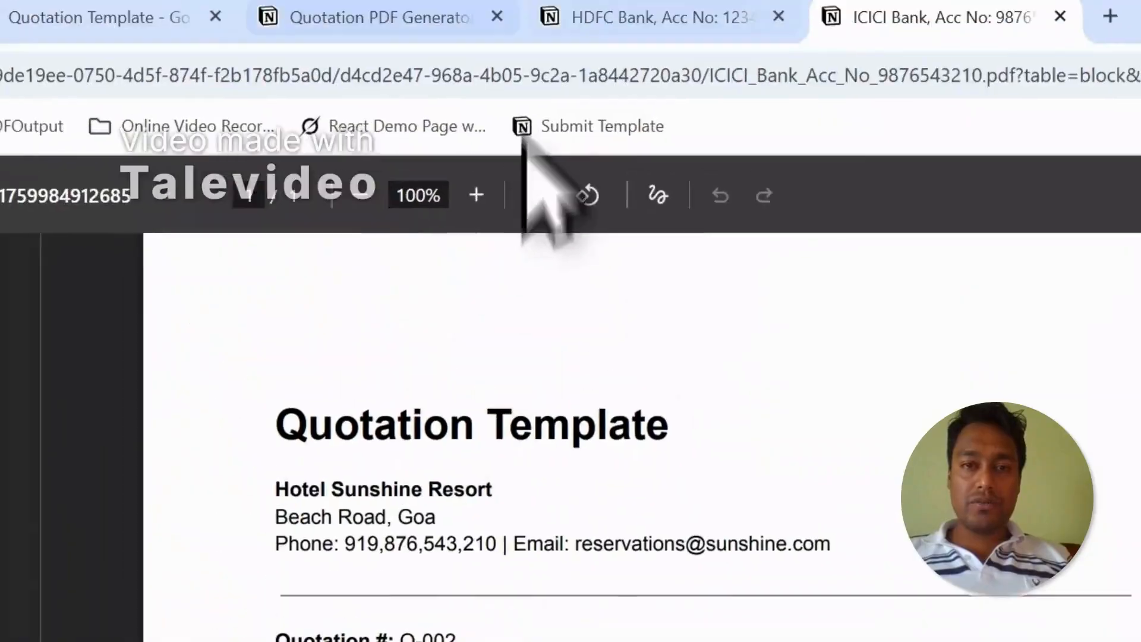
click(434, 17)
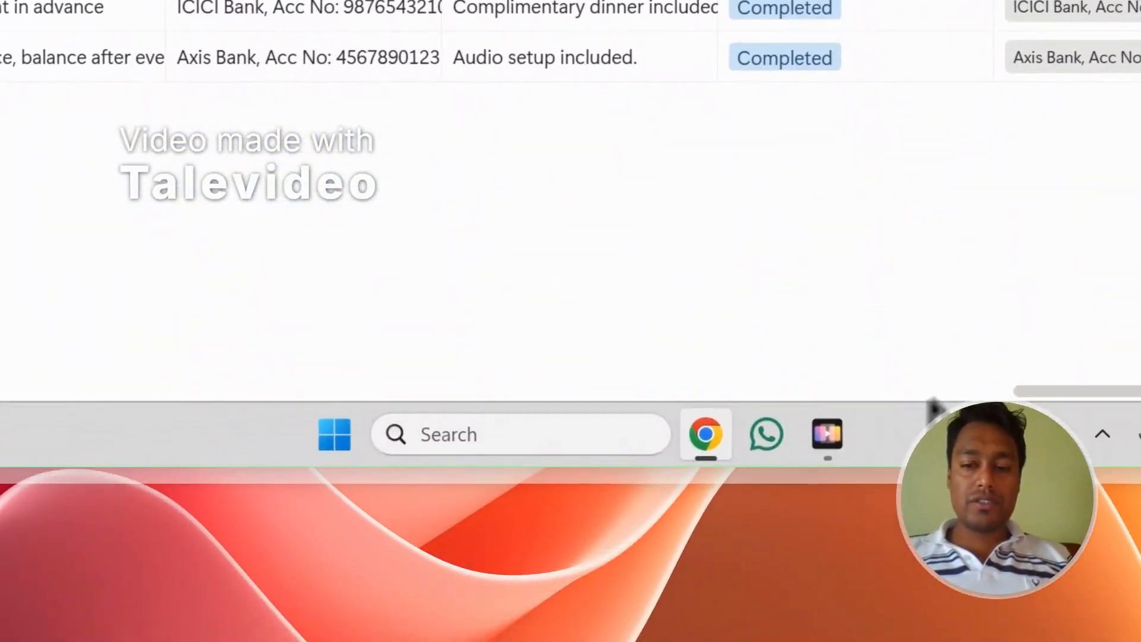
Review the Notion database's first columns and PDFOutput's Setup Notion Automation option, and return to the database.
drag(1040, 394, 26, 373)
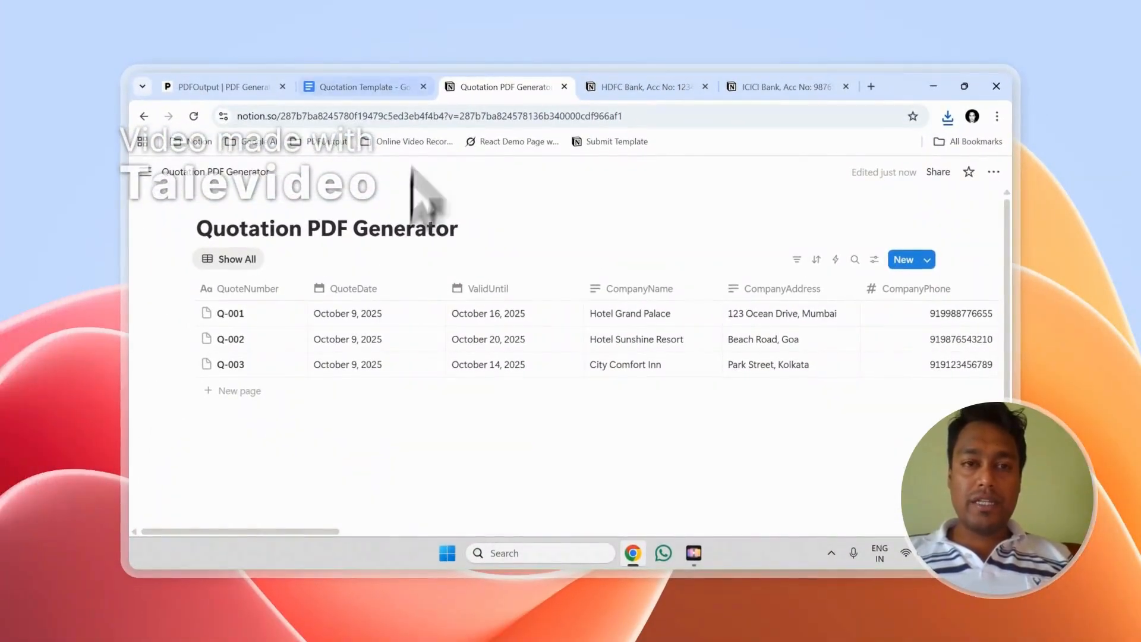
click(326, 89)
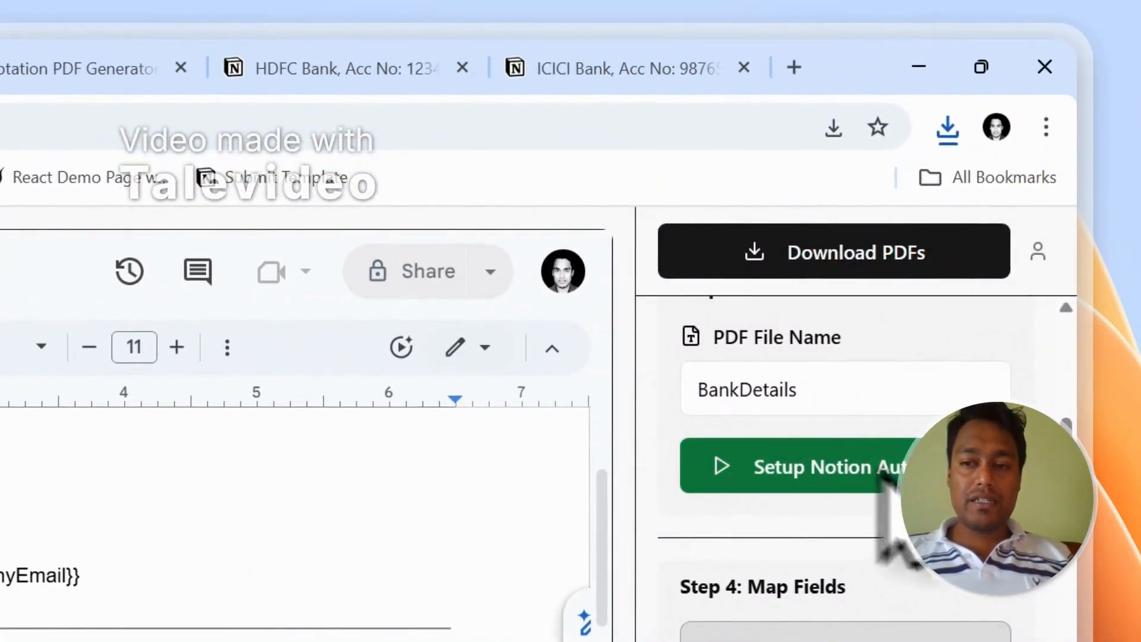
click(136, 69)
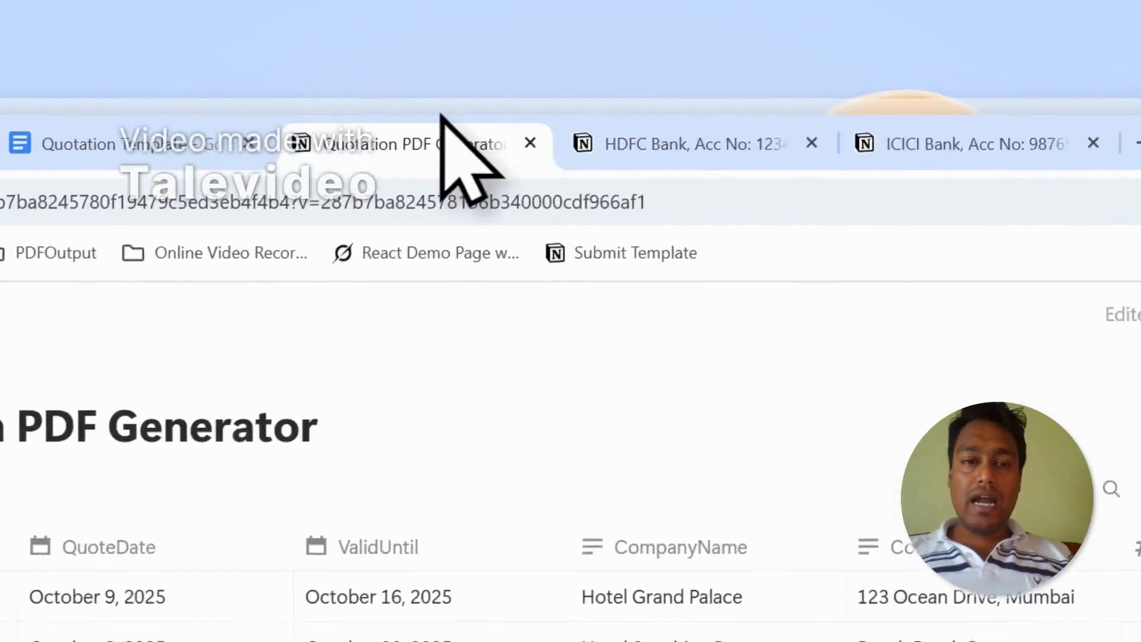
Add a blank trial row to the Notion database with GeneratePDF set to Ready to Generate, and delete that row.
click(326, 422)
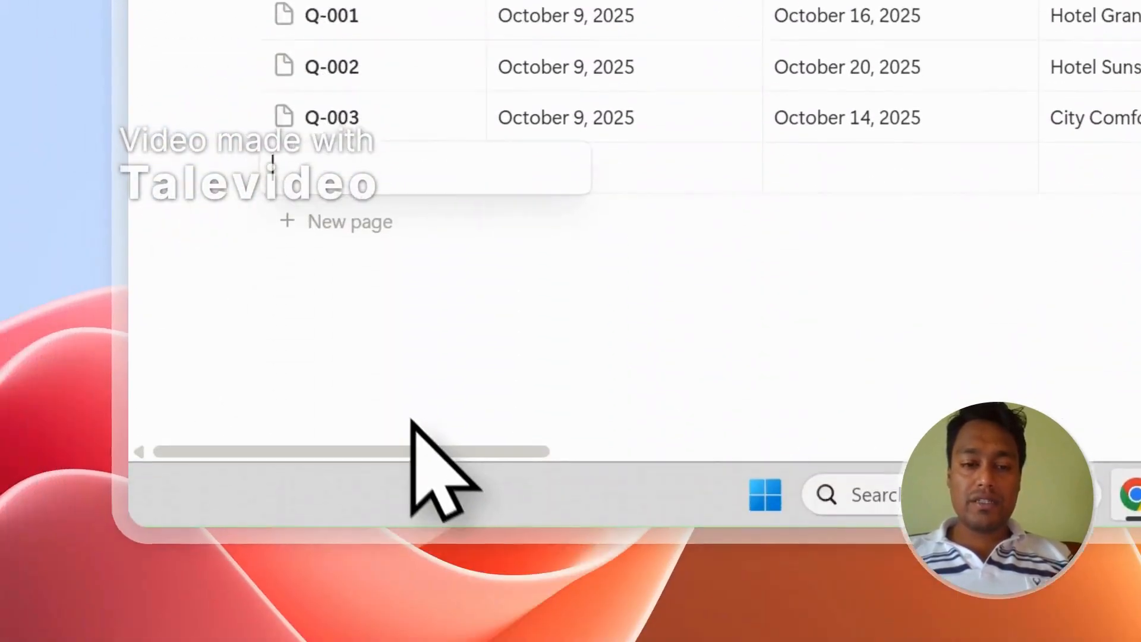
scroll(417, 452, down, 2)
drag(434, 381, 833, 345)
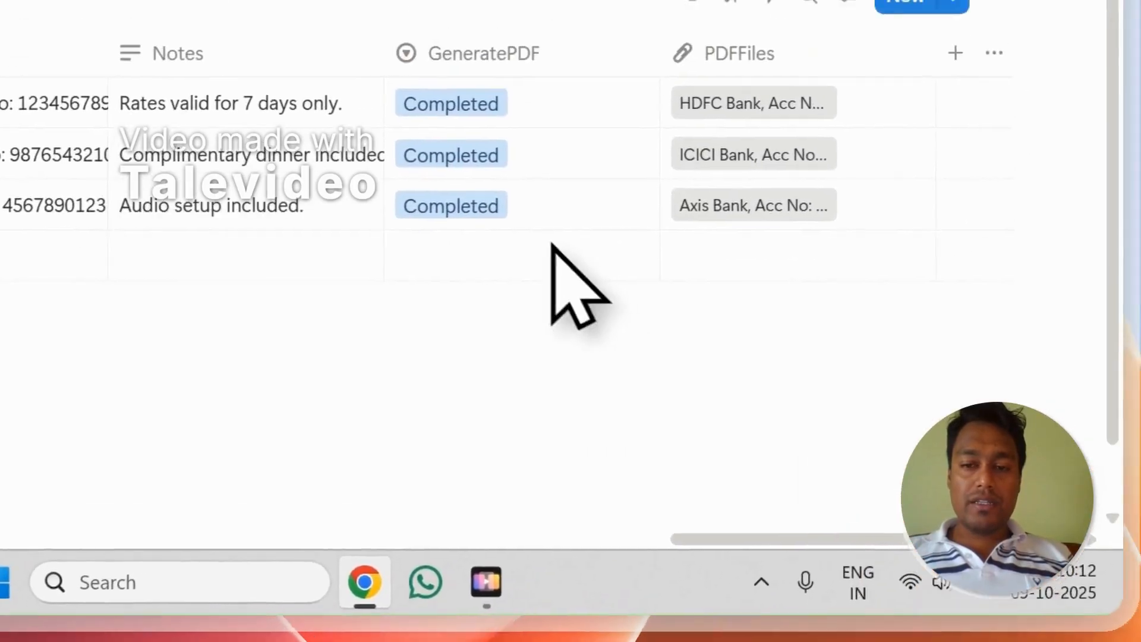
click(553, 247)
click(535, 438)
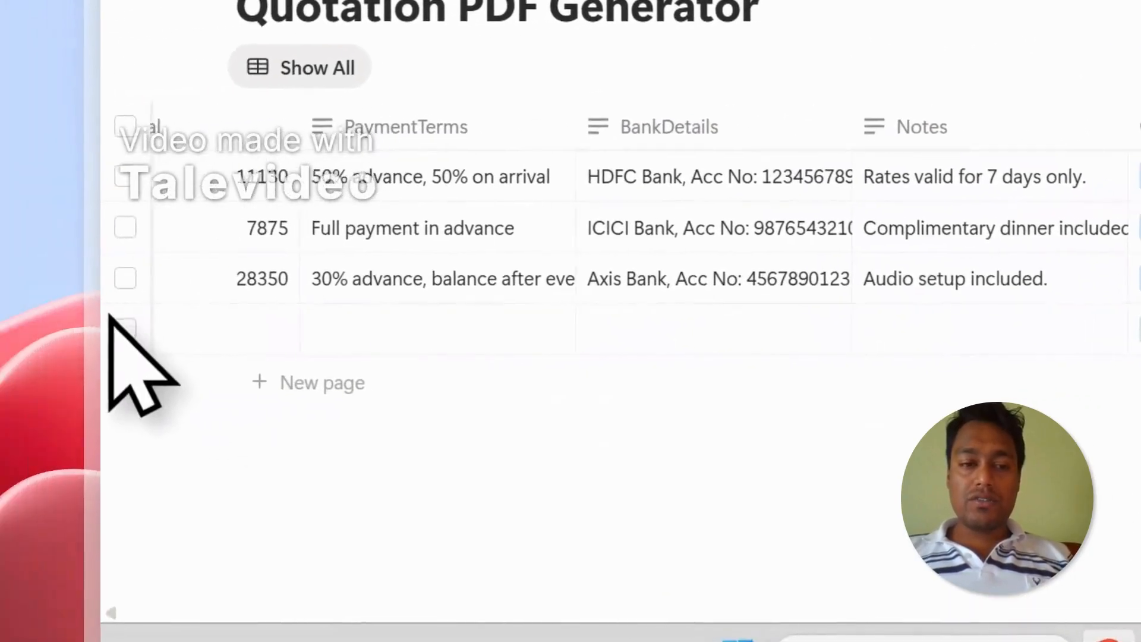
click(121, 329)
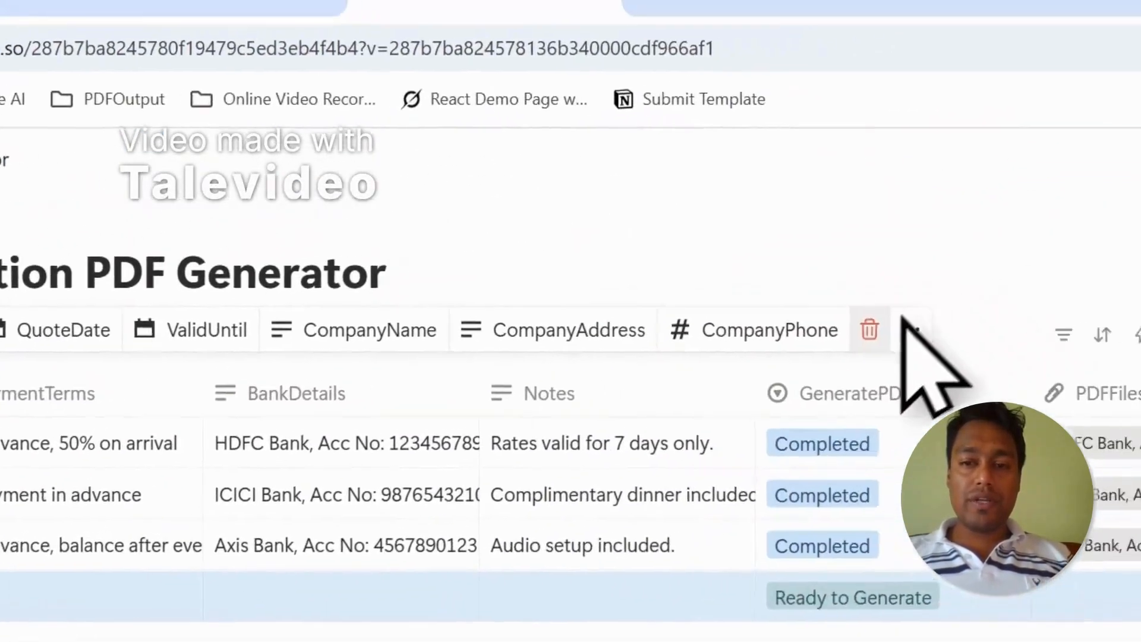
click(882, 328)
Switch to PDFOutput, open its support chat to view it, and close the chat.
click(83, 130)
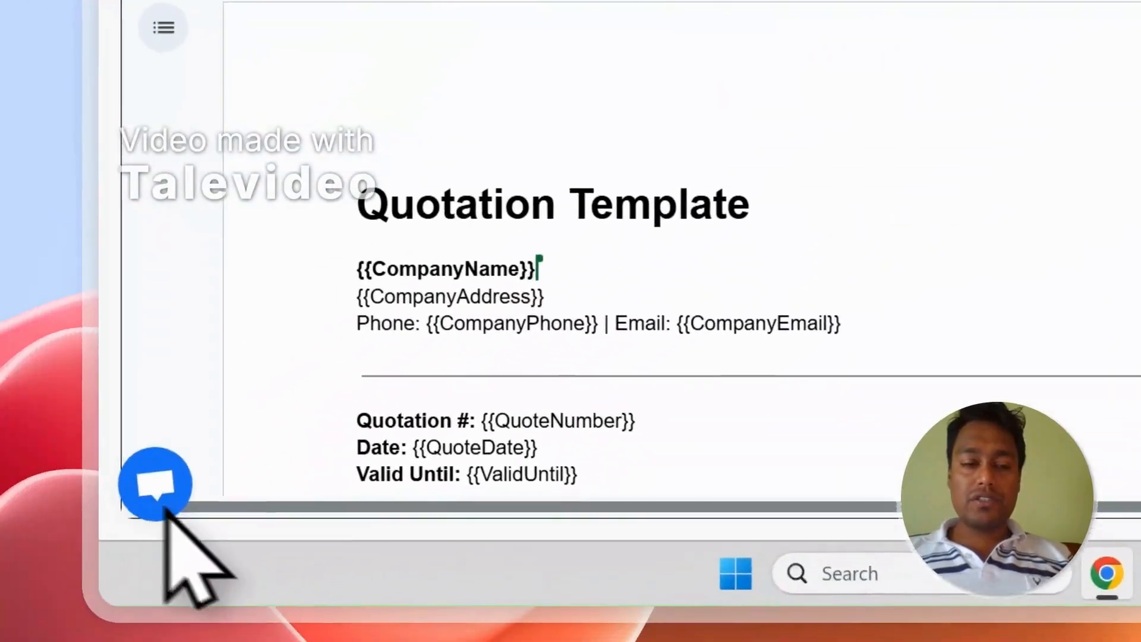
click(207, 481)
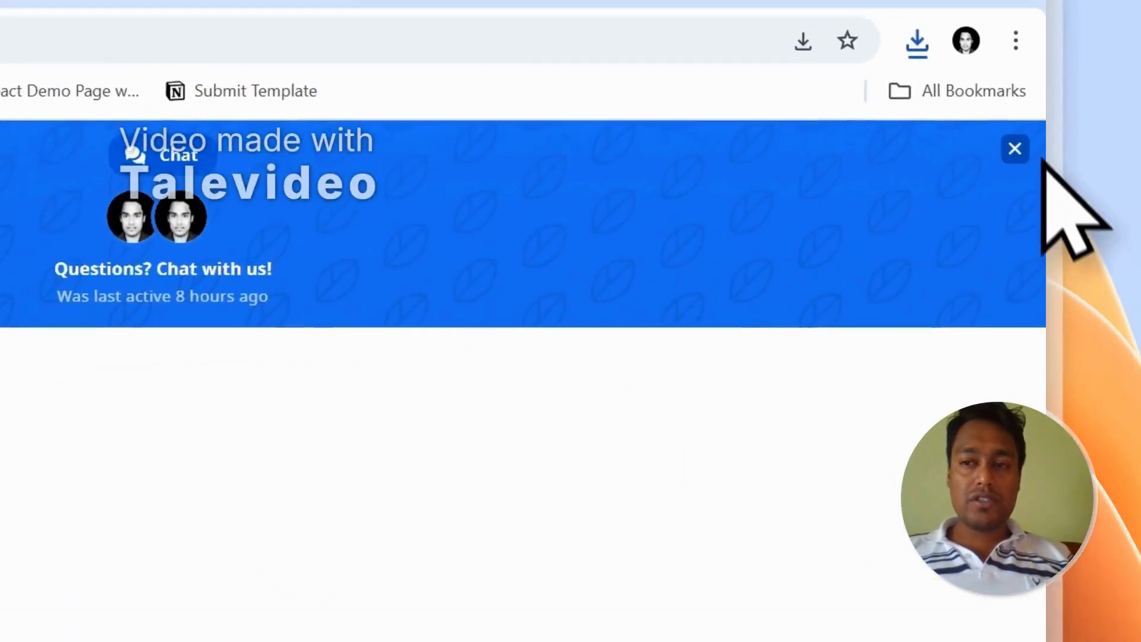
click(1014, 149)
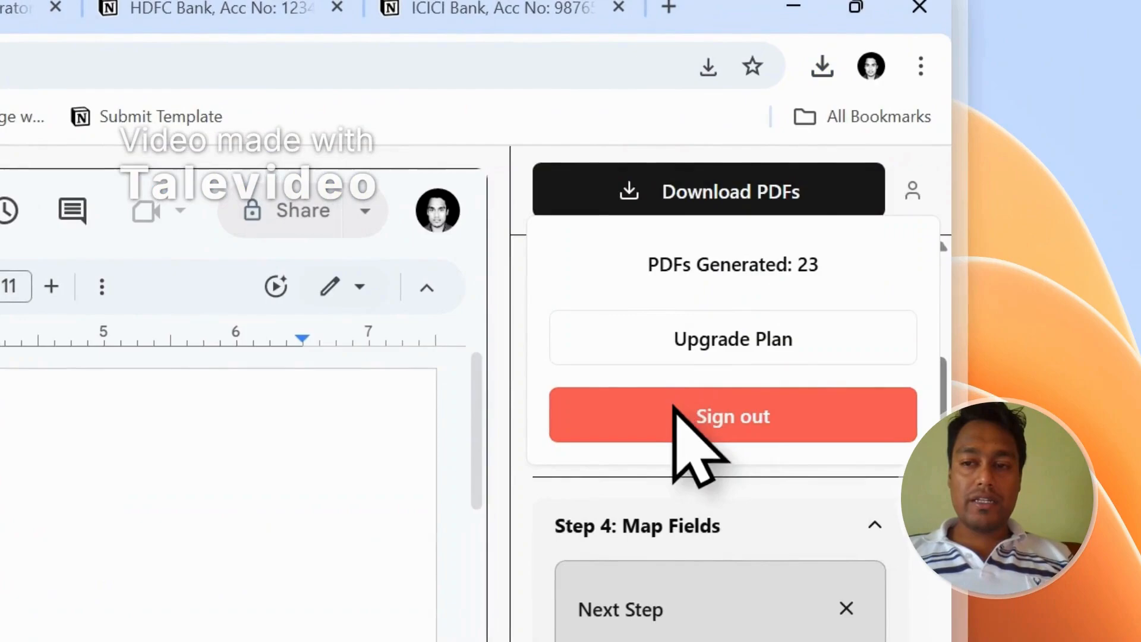
Sign out of the PDFOutput account and open the website's Contact page.
click(675, 406)
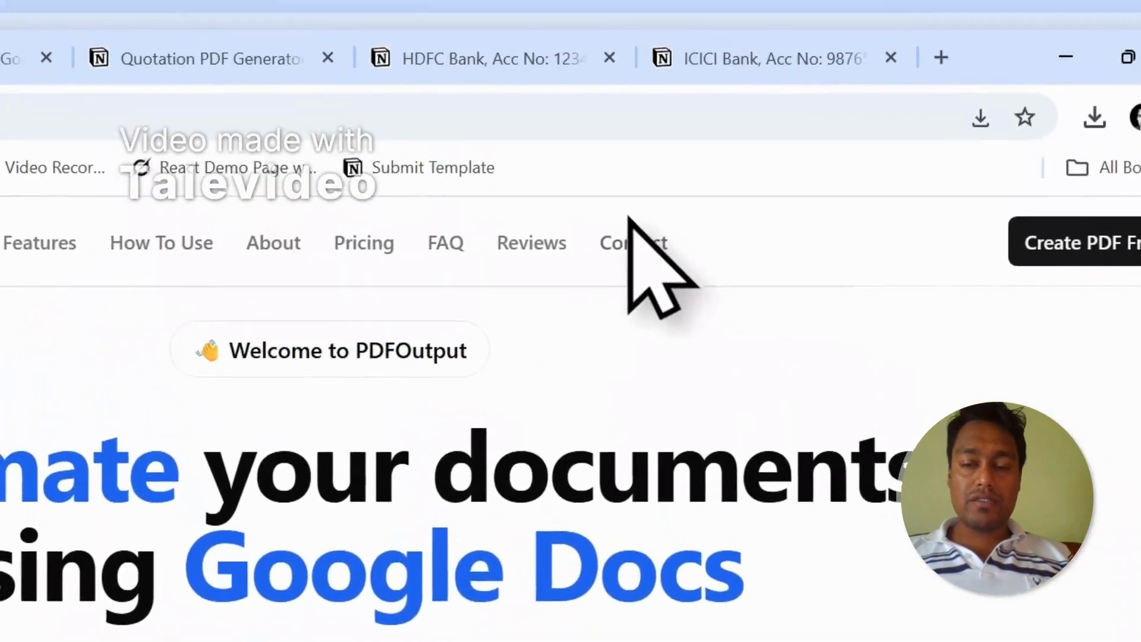
click(634, 239)
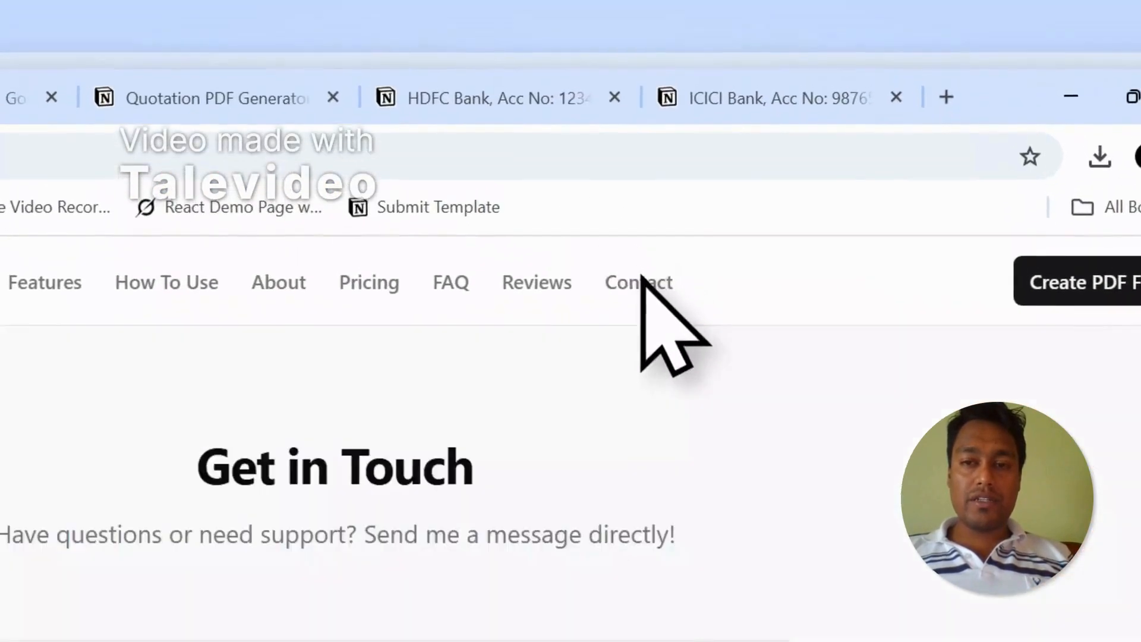